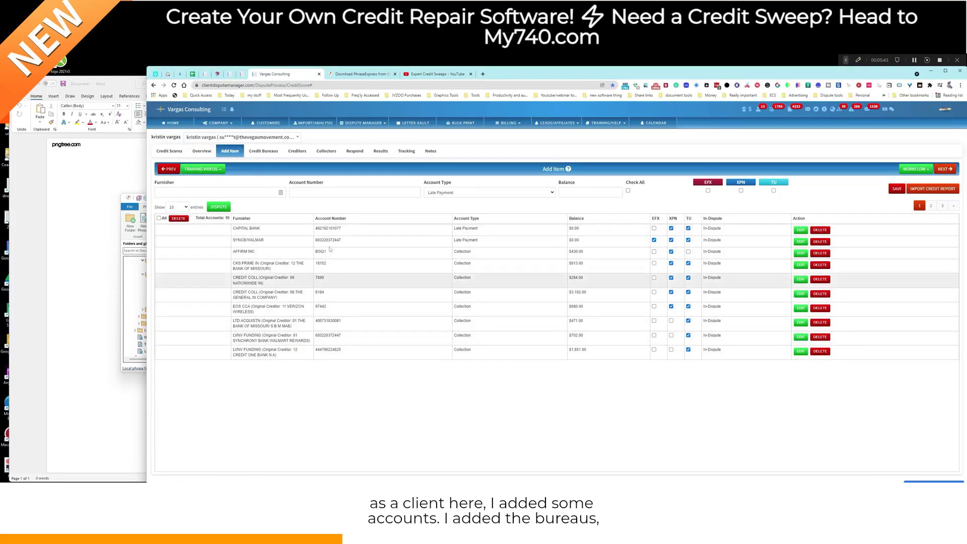
Open the client's Credit Bureaus dispute page and move the phrase library window aside
{"action": "left_click", "coordinate": [264, 152]}
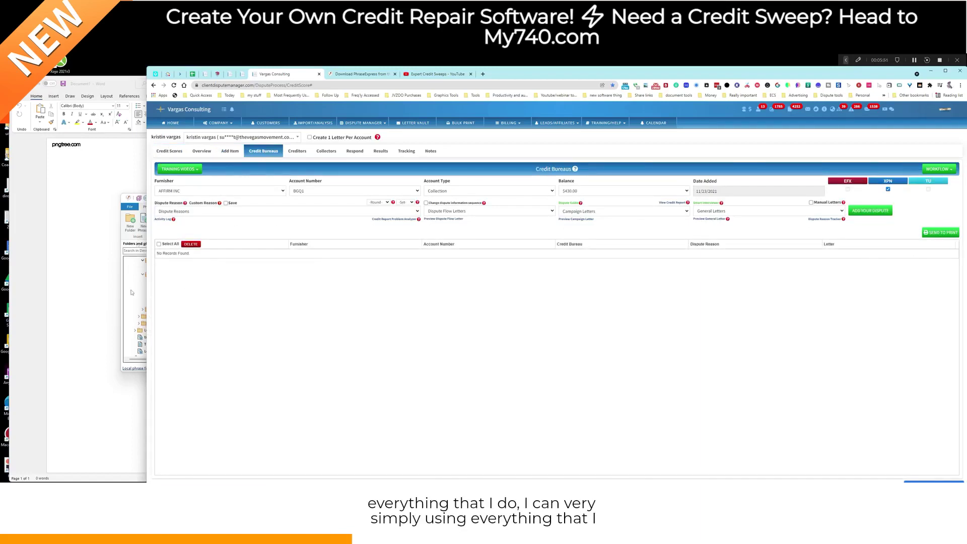
{"action": "left_click", "coordinate": [132, 267]}
{"action": "left_click_drag", "start_coordinate": [271, 201], "coordinate": [176, 202]}
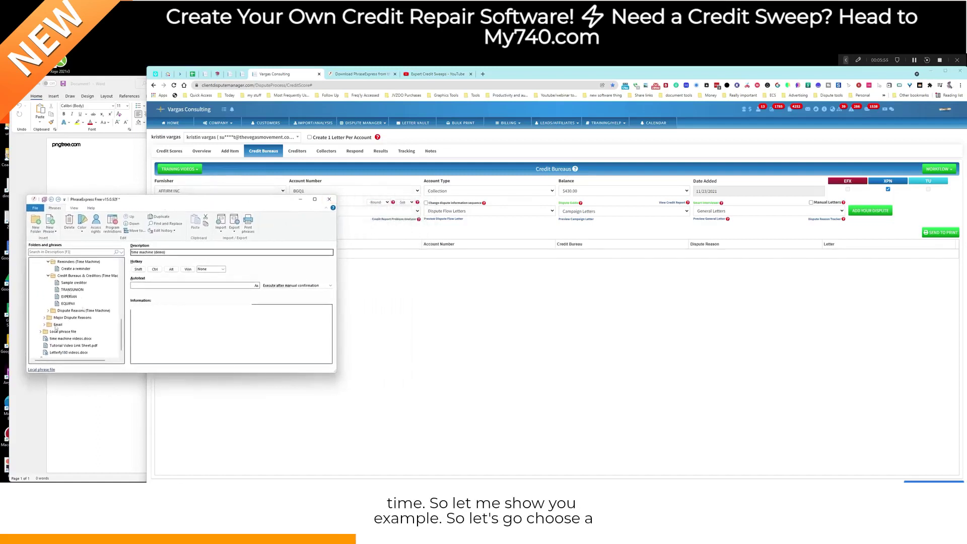
{"action": "left_click", "coordinate": [406, 304]}
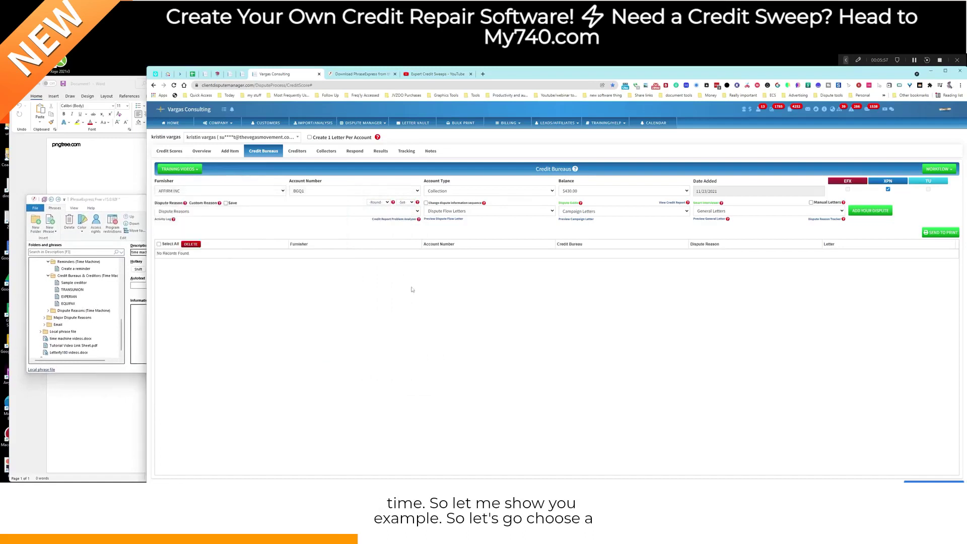
Choose the '1-Initial dispute.' letter for AFFIRM INC and switch to an empty custom reason
{"action": "left_click", "coordinate": [447, 211]}
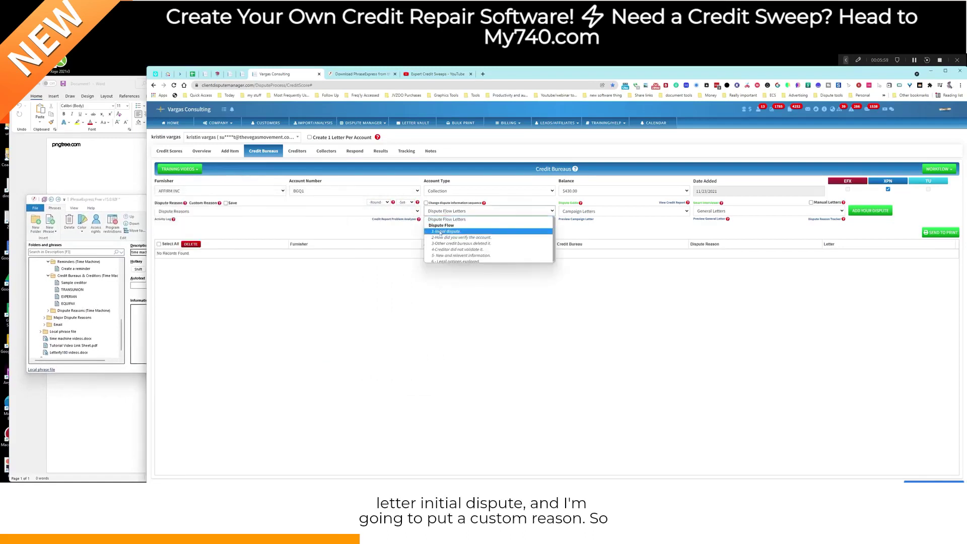
{"action": "left_click", "coordinate": [440, 232]}
{"action": "left_click", "coordinate": [203, 203]}
{"action": "left_click", "coordinate": [196, 211]}
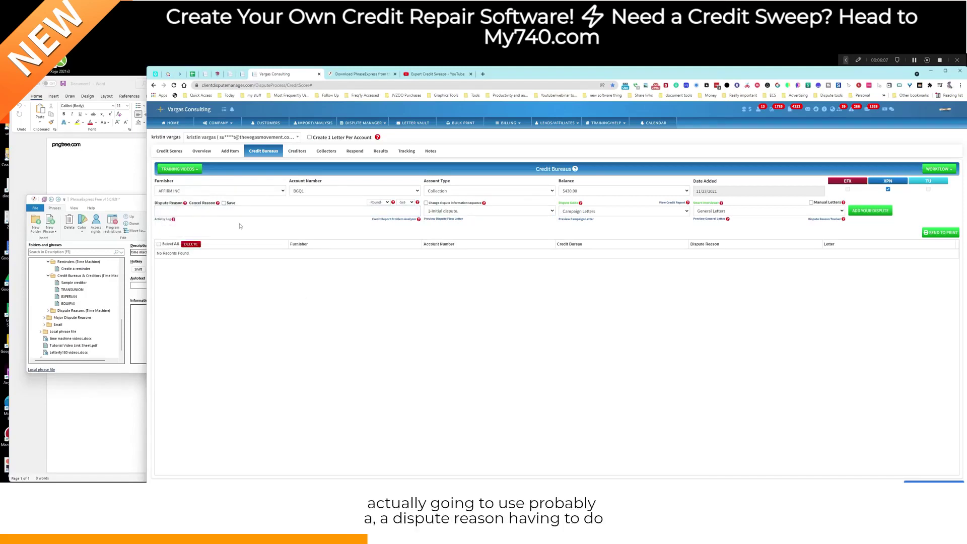
{"action": "left_click", "coordinate": [236, 207]}
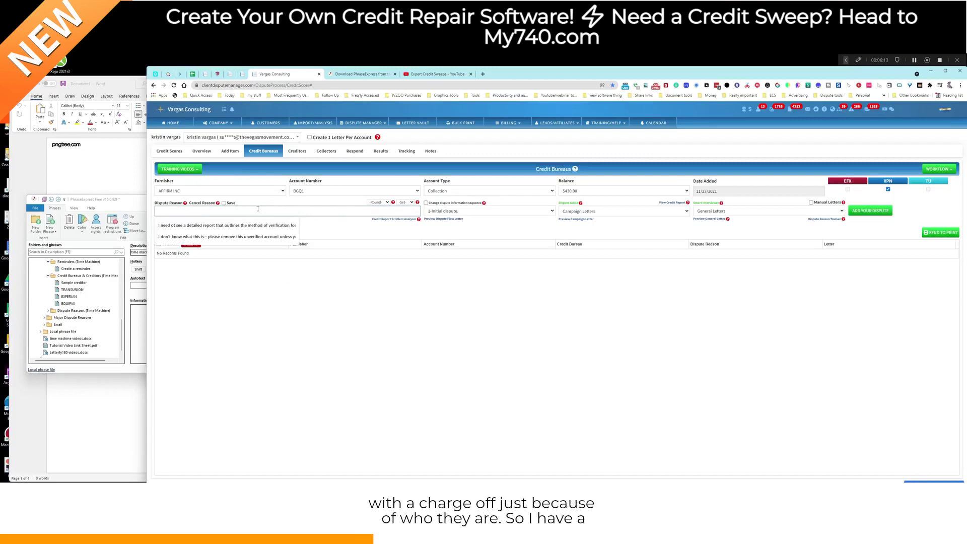
Expand the 'cof' shortcut into the date-of-last-activity reason and add the AFFIRM INC dispute
{"action": "type", "text": "cof1"}
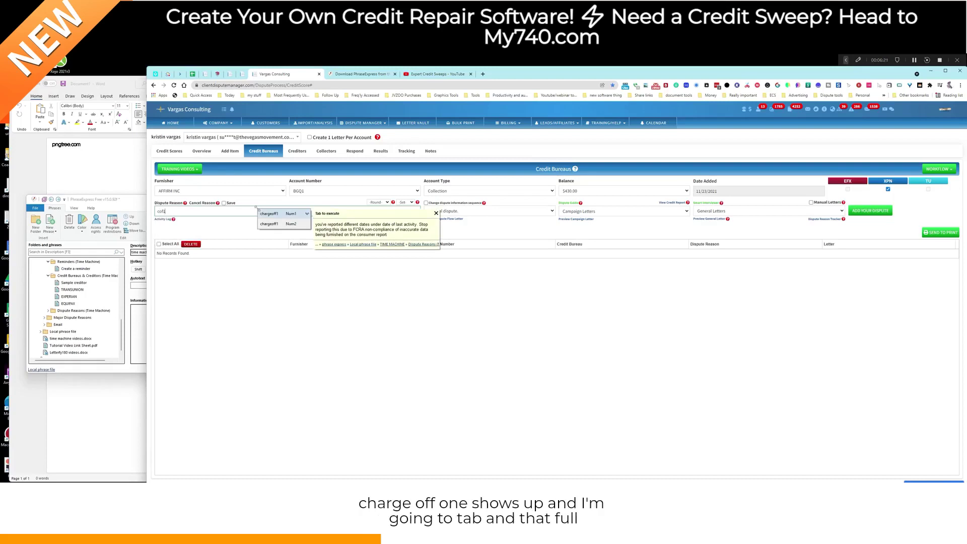
{"action": "key", "text": "Tab"}
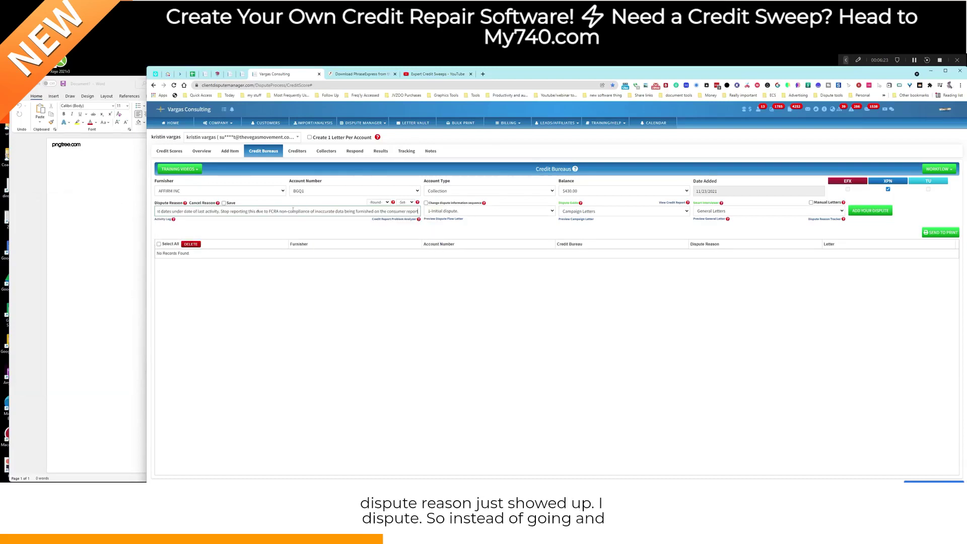
{"action": "left_click", "coordinate": [870, 211]}
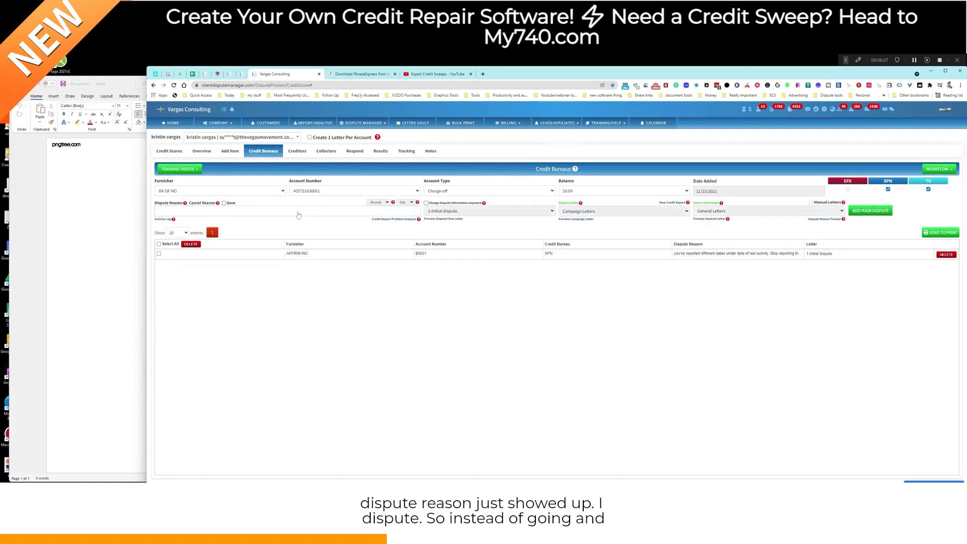
Give the BK OF MO account the reason 'you've reported different dates under date of last activity.'
{"action": "left_click", "coordinate": [270, 211]}
{"action": "type", "text": "upli"}
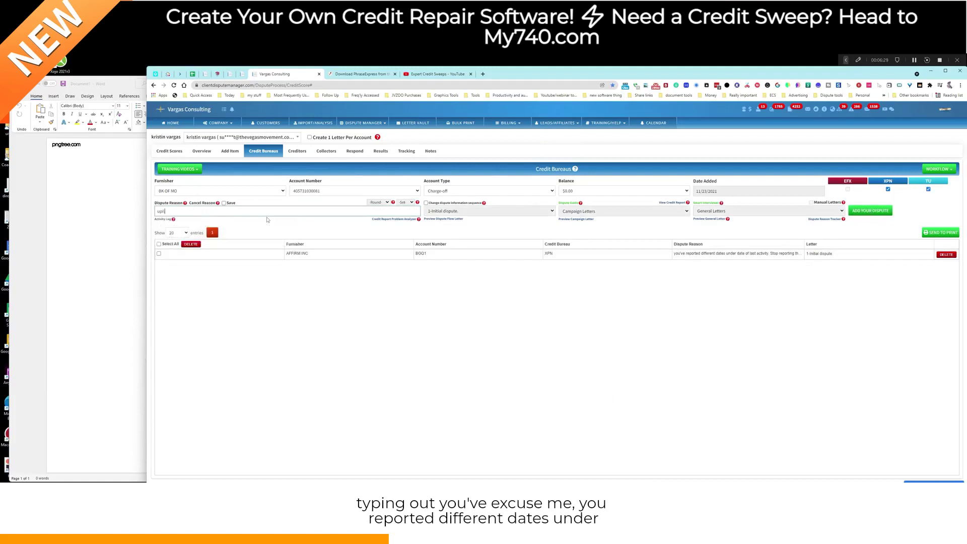
{"action": "key", "text": "BackSpace"}
{"action": "key", "text": "BackSpace"}
{"action": "type", "text": "you've reported different dates under date of last activity."}
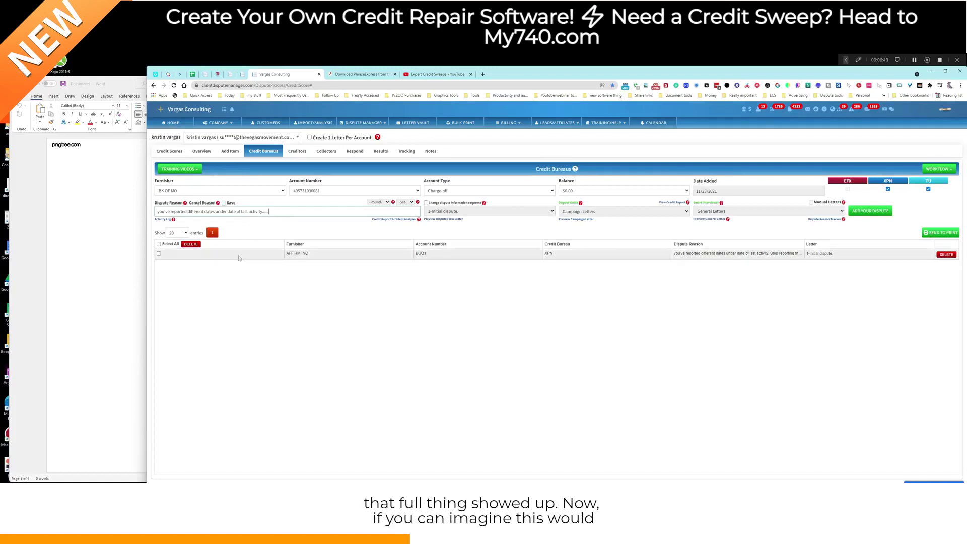
{"action": "left_click", "coordinate": [121, 213]}
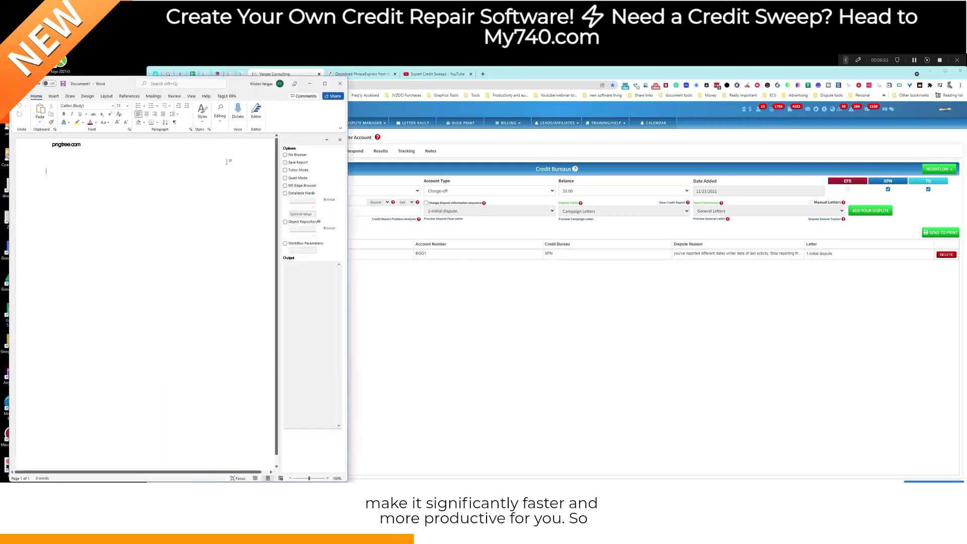
Close the side pane and expand 'independent investigation' into the two-paragraph letter
{"action": "left_click", "coordinate": [340, 140]}
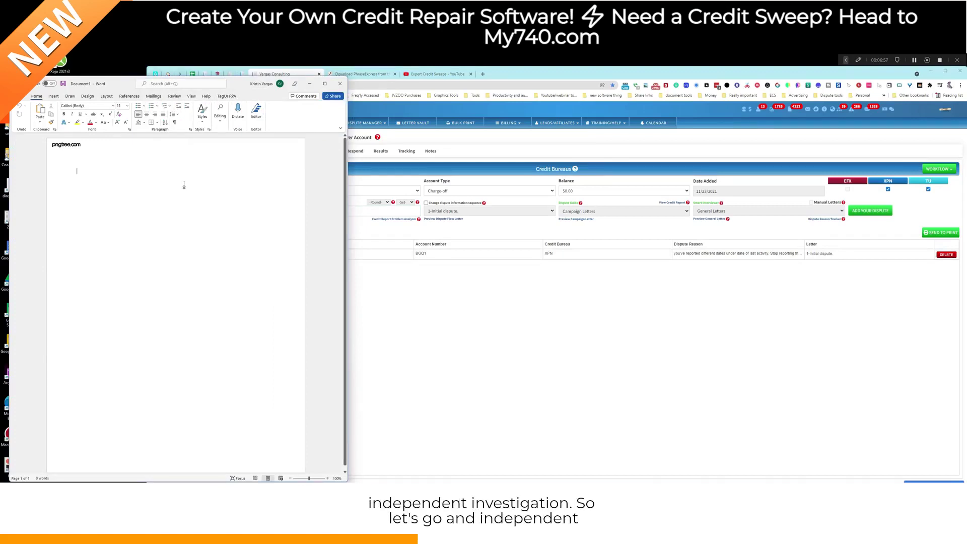
{"action": "type", "text": "independent investigation"}
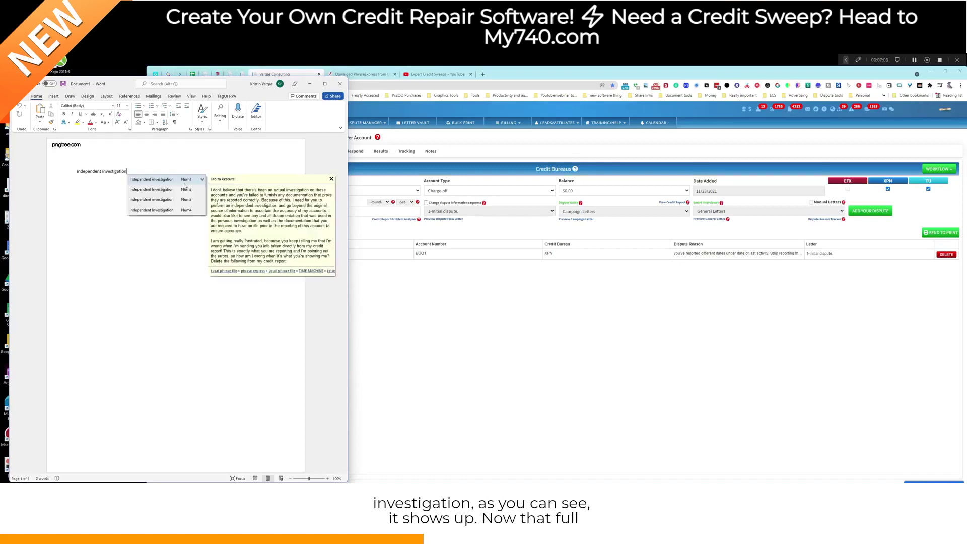
{"action": "key", "text": "Tab"}
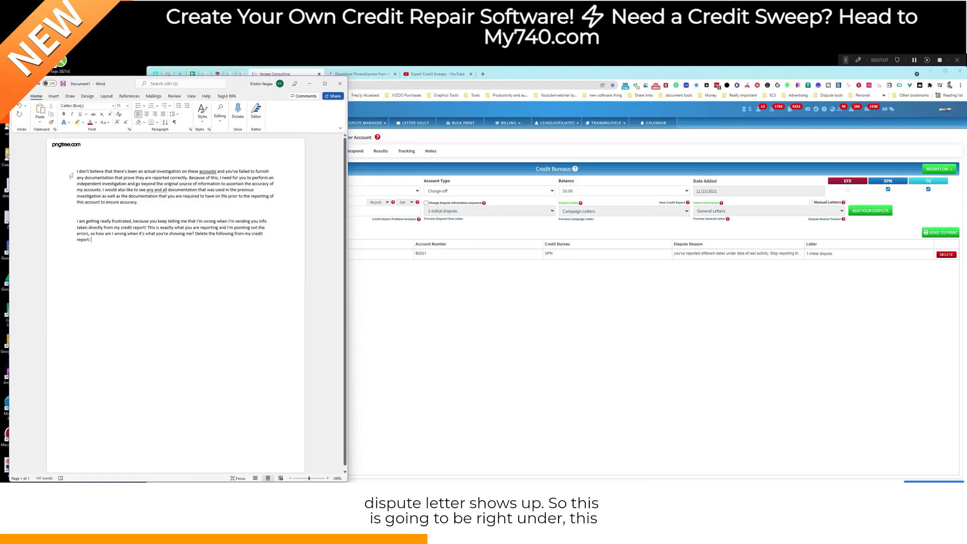
Add 'personal info', 'Date' and 'Credit bureau' placeholder lines above the letter text
{"action": "key", "text": "Return"}
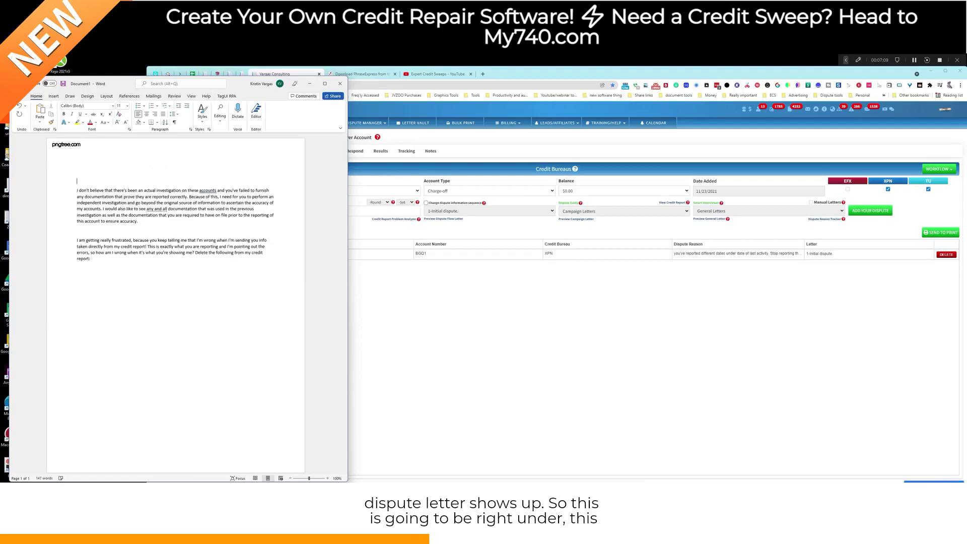
{"action": "type", "text": "personal info"}
{"action": "key", "text": "Return"}
{"action": "type", "text": "Date "}
{"action": "type", "text": "Credit bu"}
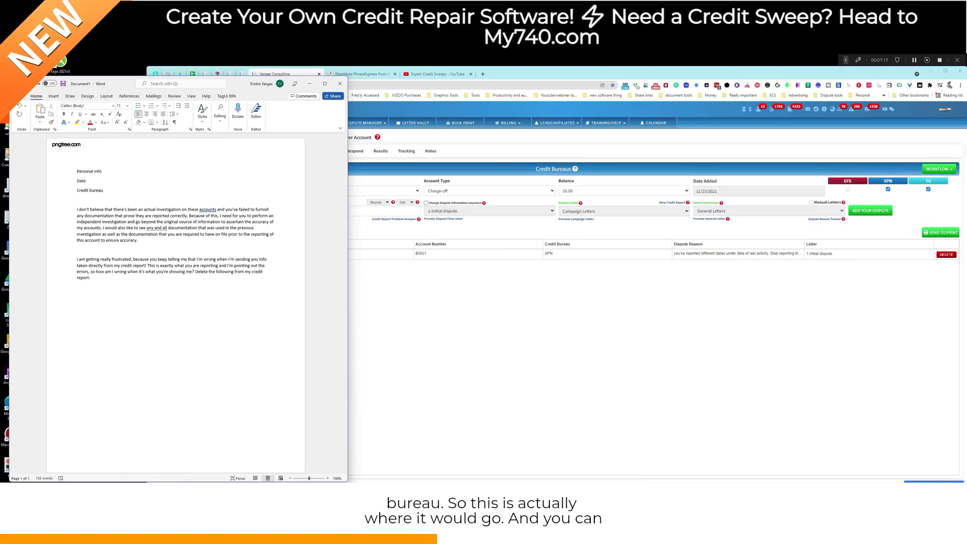
{"action": "type", "text": "reau"}
Type the greeting 'Dear credit bureau/Equifax/transunion' without expanding the bureau suggestions
{"action": "key", "text": "Return"}
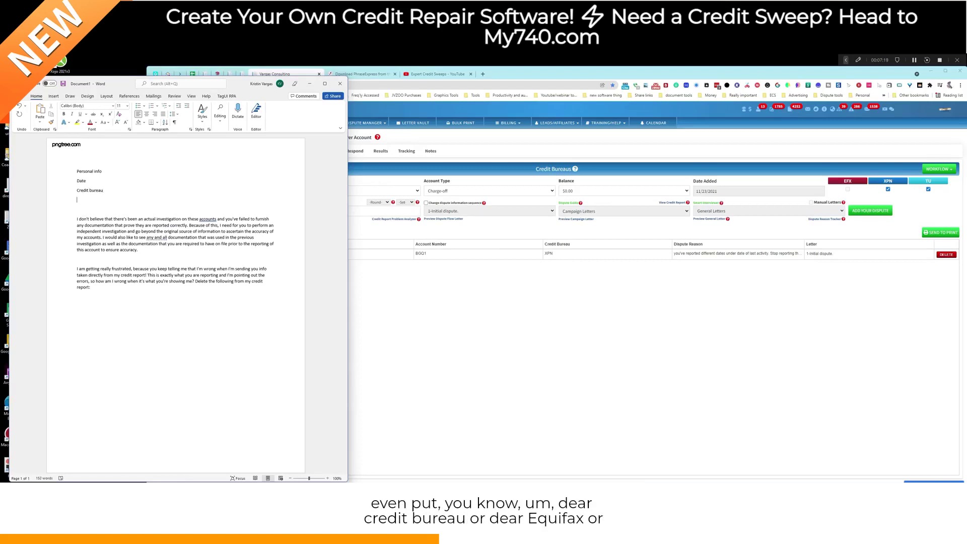
{"action": "left_click", "coordinate": [78, 209]}
{"action": "type", "text": "Dear credit bureau/Equifax/"}
{"action": "key", "text": "Escape"}
{"action": "type", "text": "transunion"}
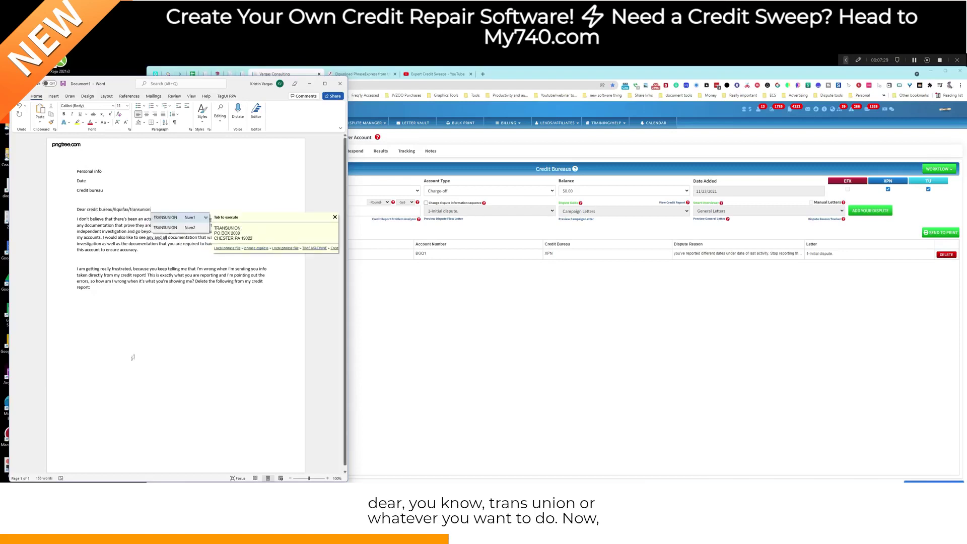
{"action": "left_click", "coordinate": [63, 298]}
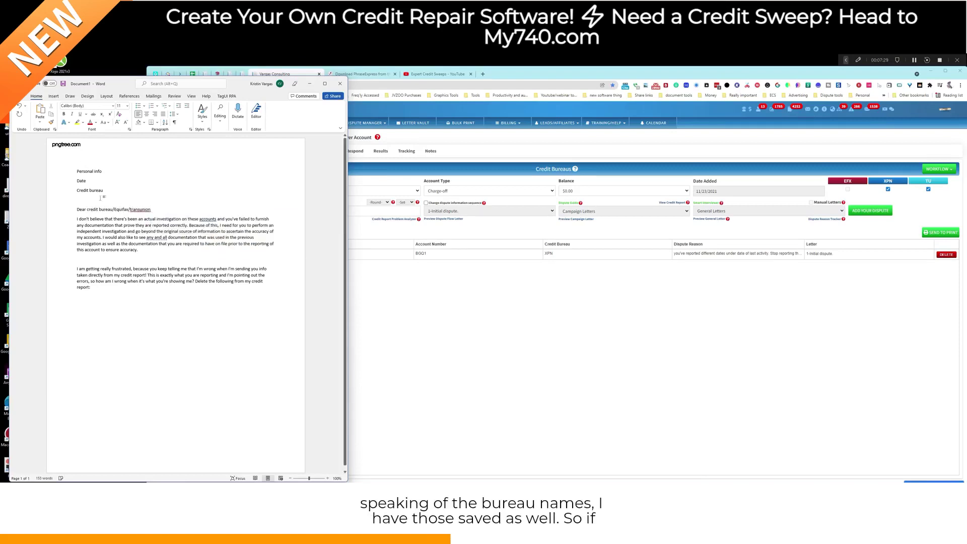
Replace the Credit bureau placeholder with the Experian, Equifax and TransUnion mailing addresses
{"action": "left_click", "coordinate": [65, 192]}
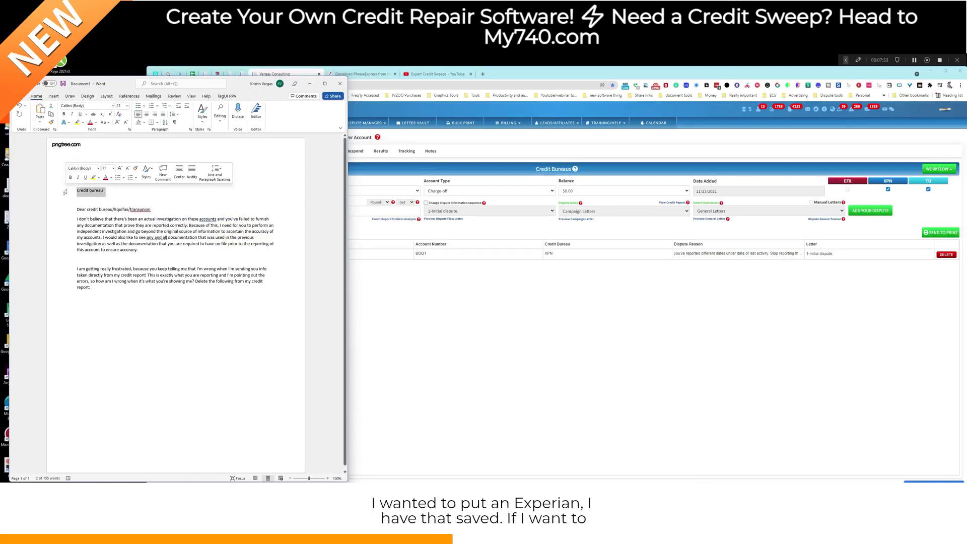
{"action": "type", "text": "experian"}
{"action": "key", "text": "Return"}
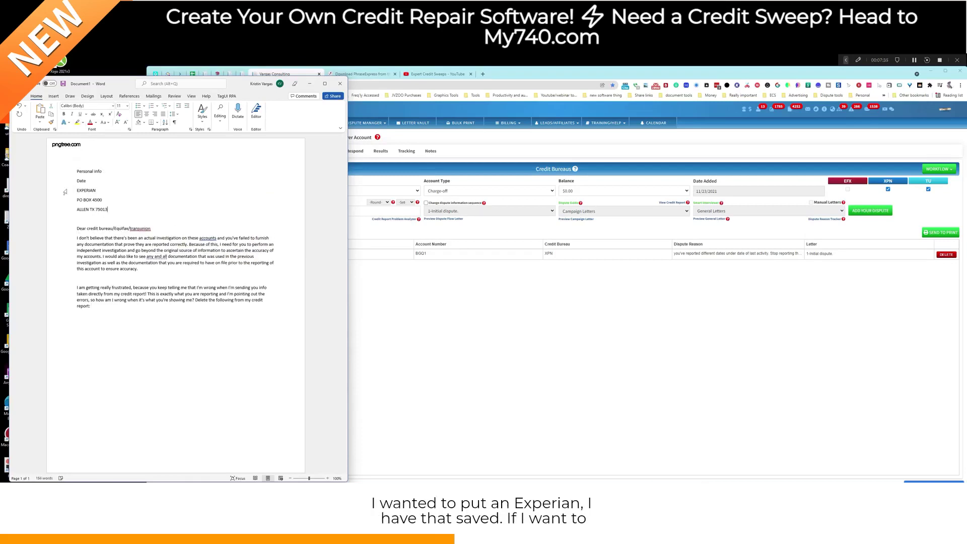
{"action": "key", "text": "Return"}
{"action": "type", "text": "equif"}
{"action": "key", "text": "Return"}
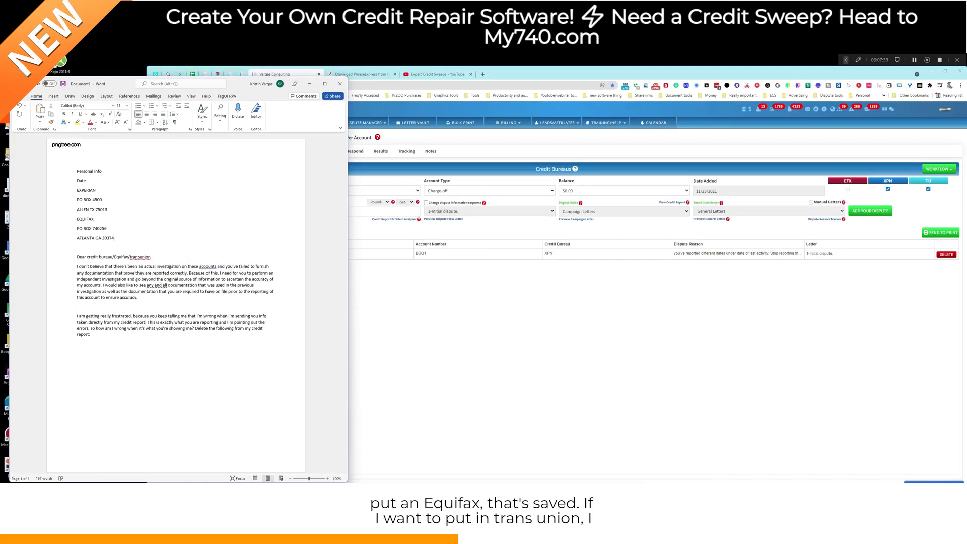
{"action": "key", "text": "Return"}
{"action": "type", "text": "transunion"}
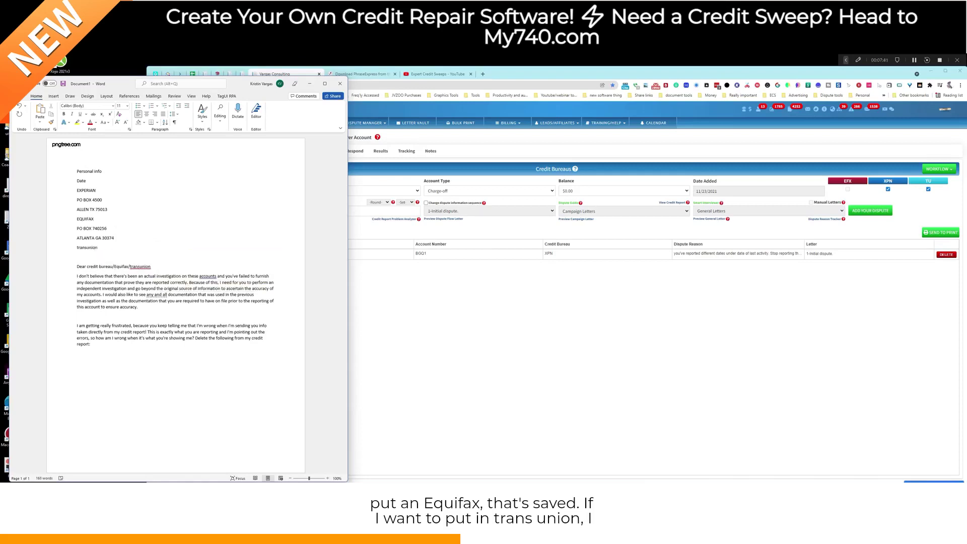
{"action": "key", "text": "Return"}
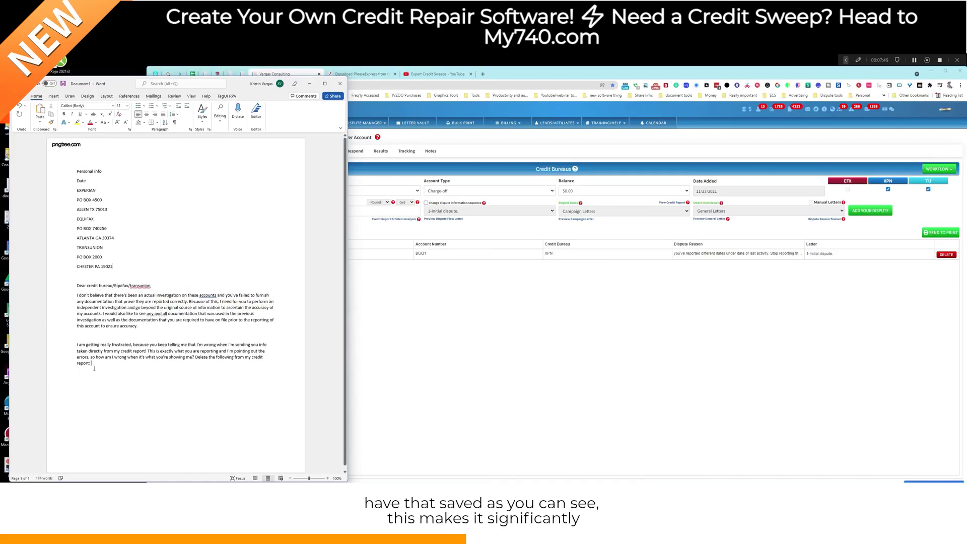
{"action": "key", "text": "Return"}
{"action": "key", "text": "Return"}
Add the Amex account line with the charge-off reason, '(facts)' and 'Send me a new credit report.'
{"action": "type", "text": "amex 3499992"}
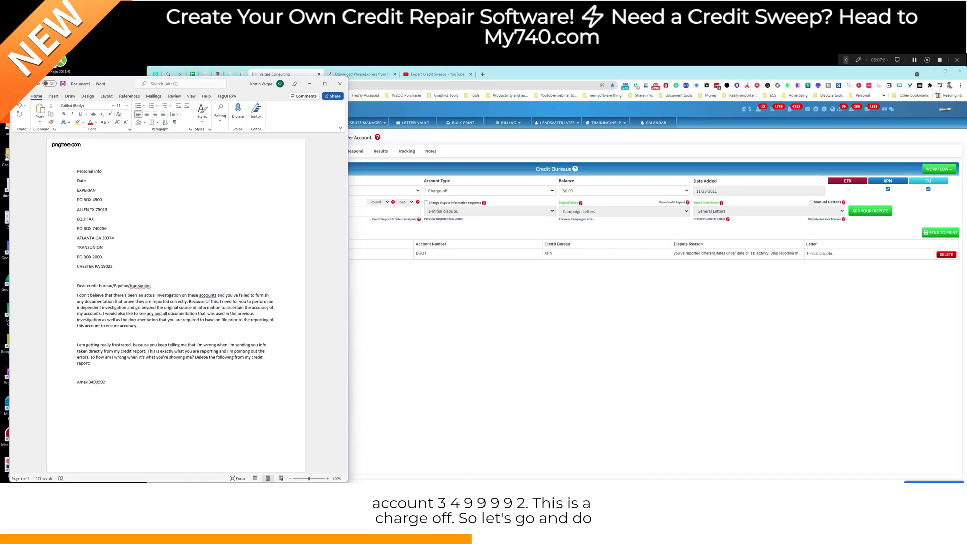
{"action": "type", "text": " - cof1a"}
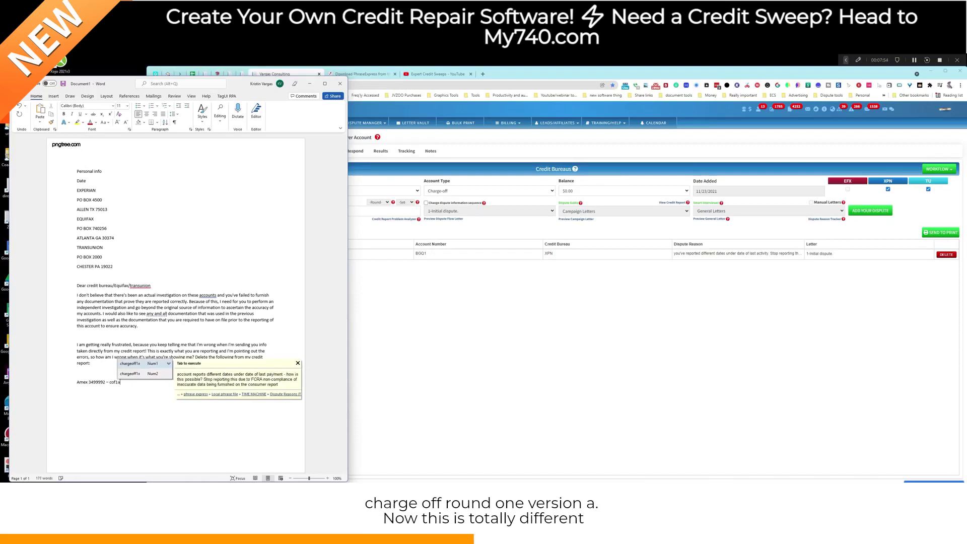
{"action": "key", "text": "Return"}
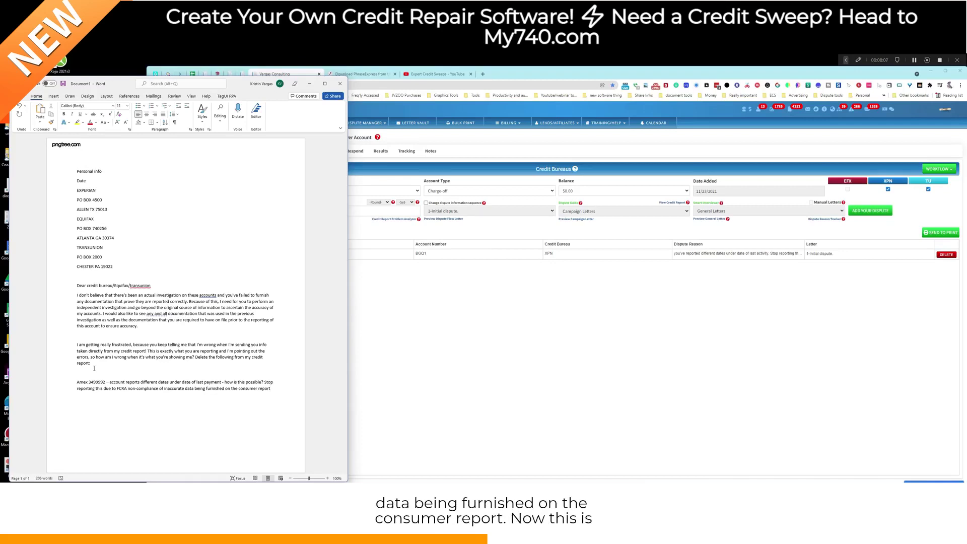
{"action": "type", "text": "facts)"}
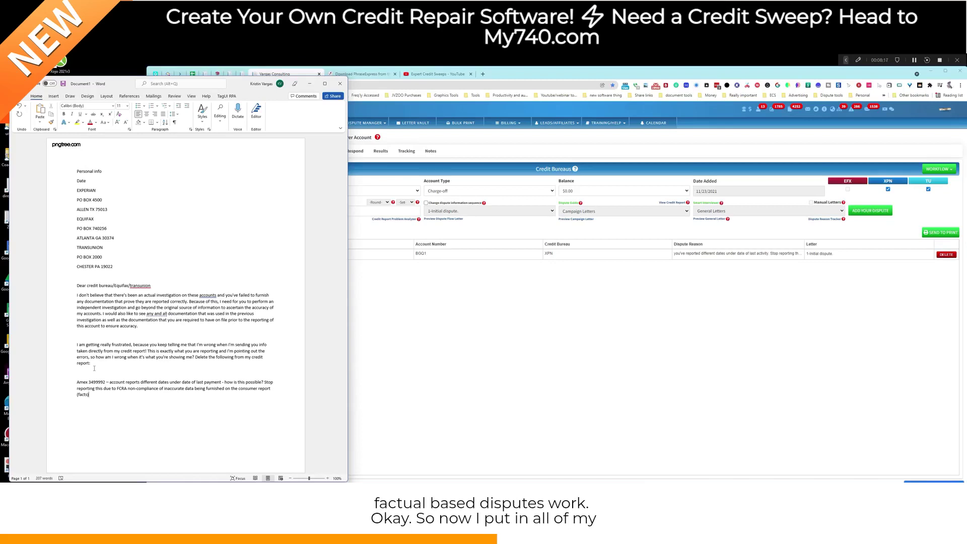
{"action": "type", "text": "t"}
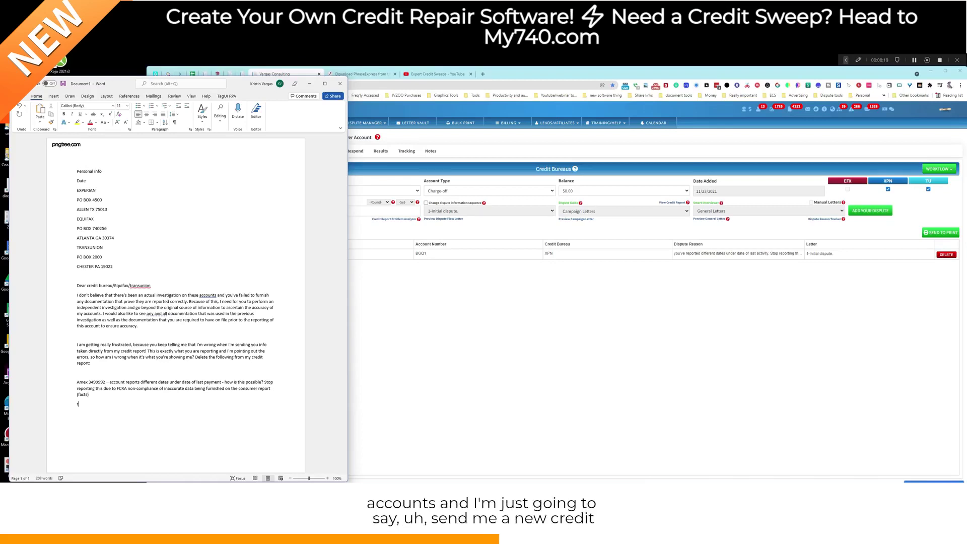
{"action": "type", "text": "Send me a new c"}
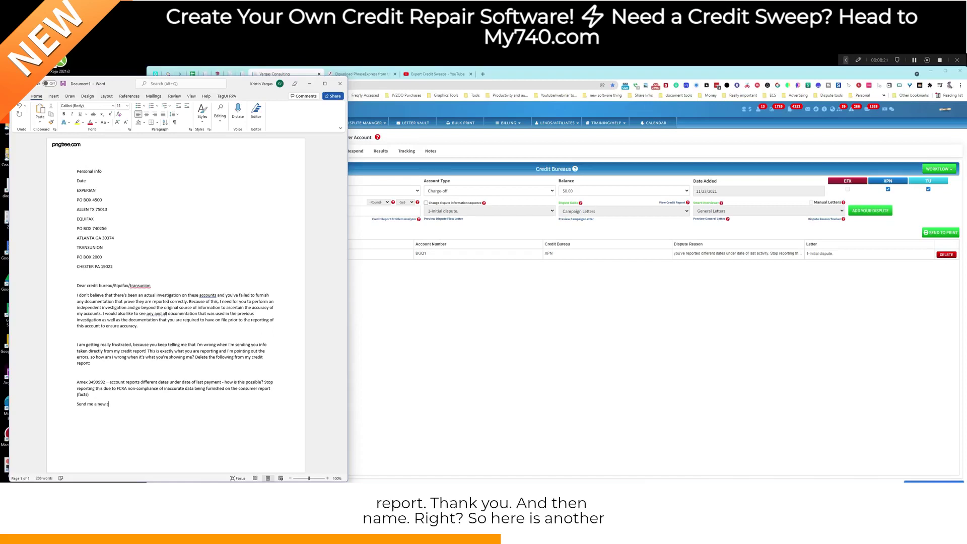
{"action": "type", "text": "redit report."}
Add a 'thank you,' closing and signature name, then clear the entire letter
{"action": "key", "text": "Return"}
{"action": "type", "text": "thank you,"}
{"action": "key", "text": "Return"}
{"action": "type", "text": "kristin"}
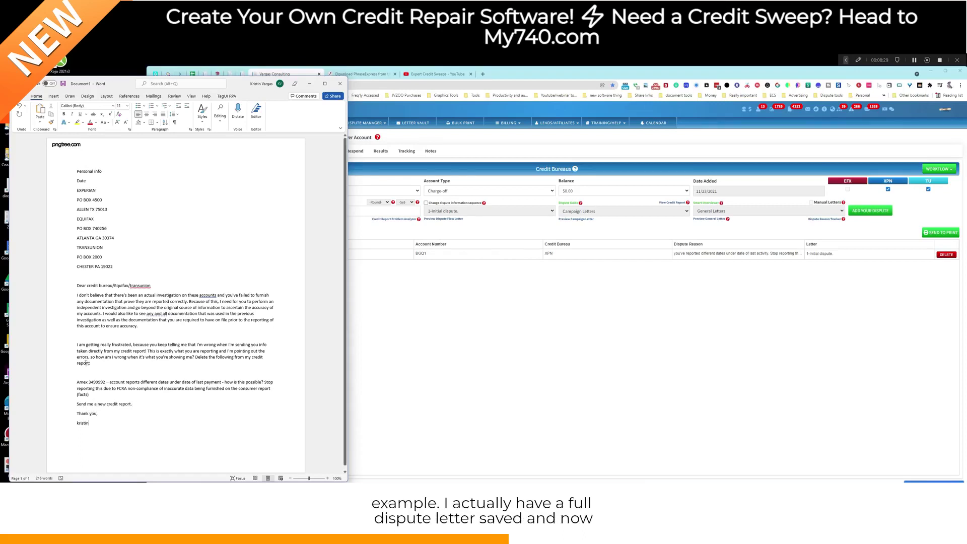
{"action": "key", "text": "ctrl+a"}
{"action": "key", "text": "BackSpace"}
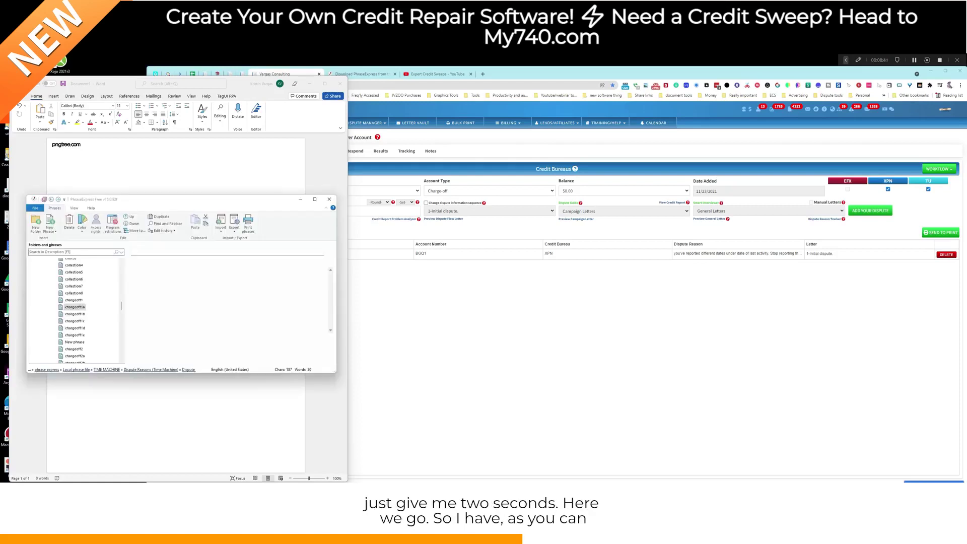
Open the Dispute Letter Template phrase from the Create a Dispute Letter folder
{"action": "left_click_drag", "start_coordinate": [233, 201], "coordinate": [536, 222]}
{"action": "left_click_drag", "start_coordinate": [424, 327], "coordinate": [425, 311]}
{"action": "scroll", "coordinate": [383, 322], "scroll_direction": "down", "scroll_amount": 1}
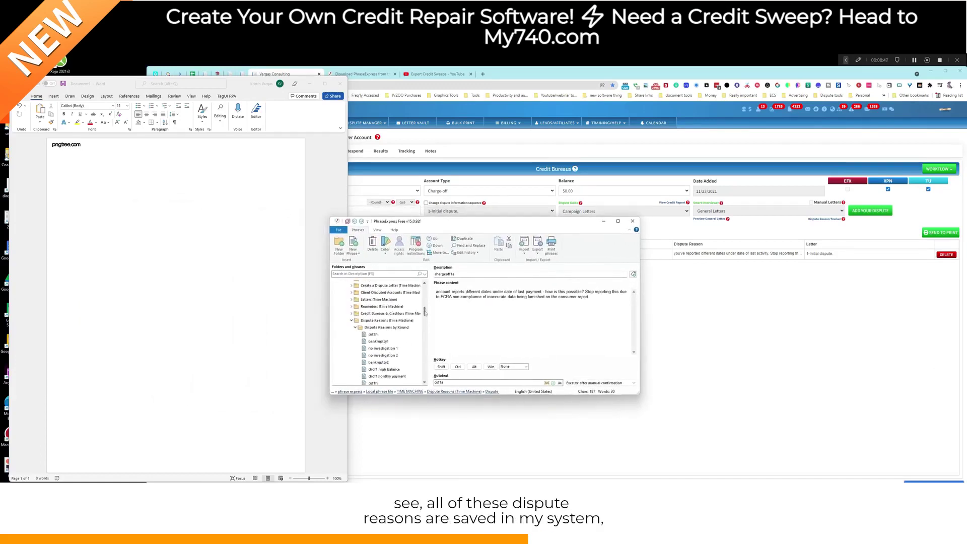
{"action": "left_click", "coordinate": [352, 321]}
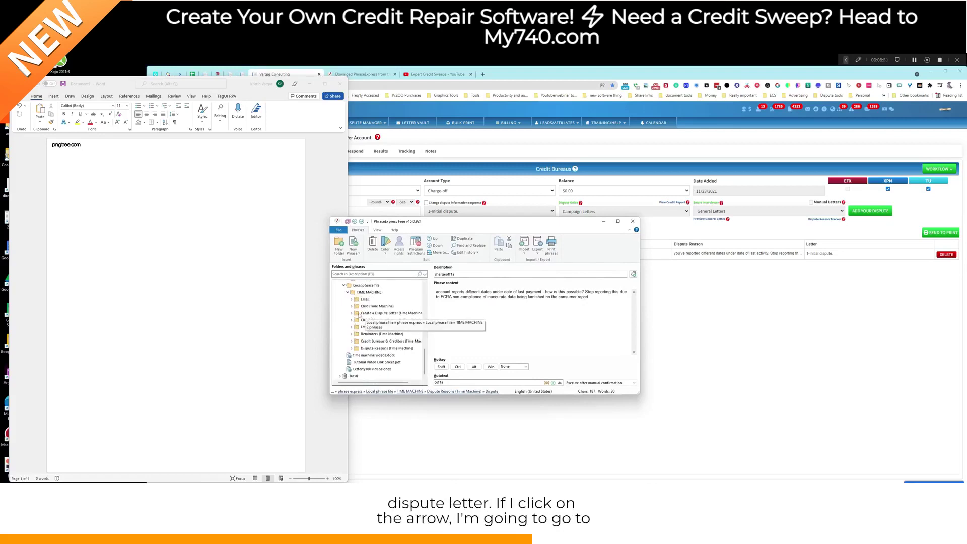
{"action": "left_click", "coordinate": [352, 314]}
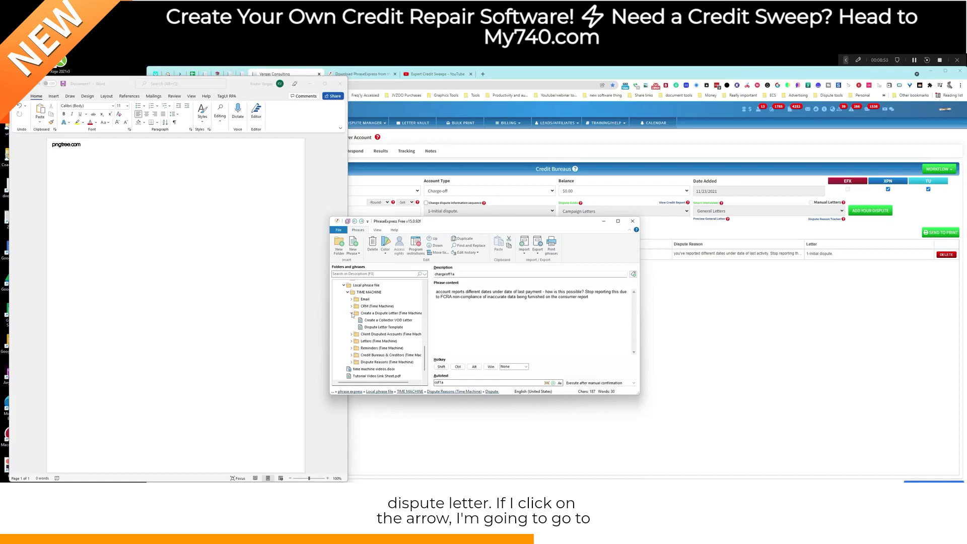
{"action": "left_click", "coordinate": [373, 328]}
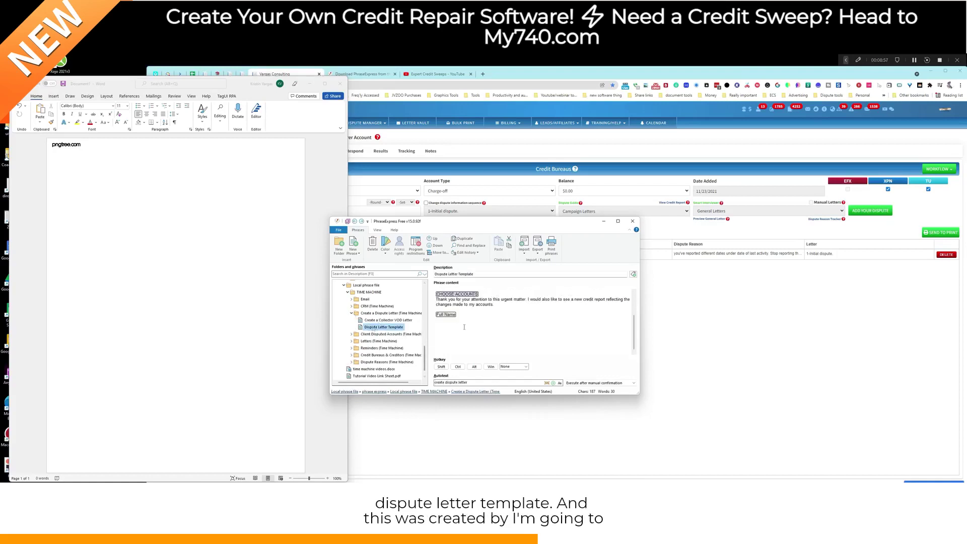
Add an empty line below the Full Name field and select the 'create dispute letter' autotext
{"action": "left_click", "coordinate": [484, 316]}
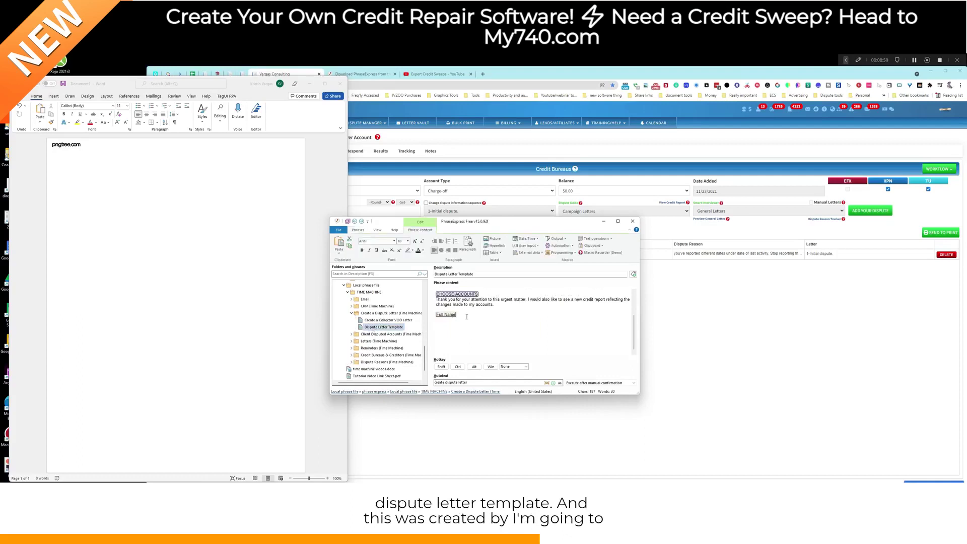
{"action": "key", "text": "Return"}
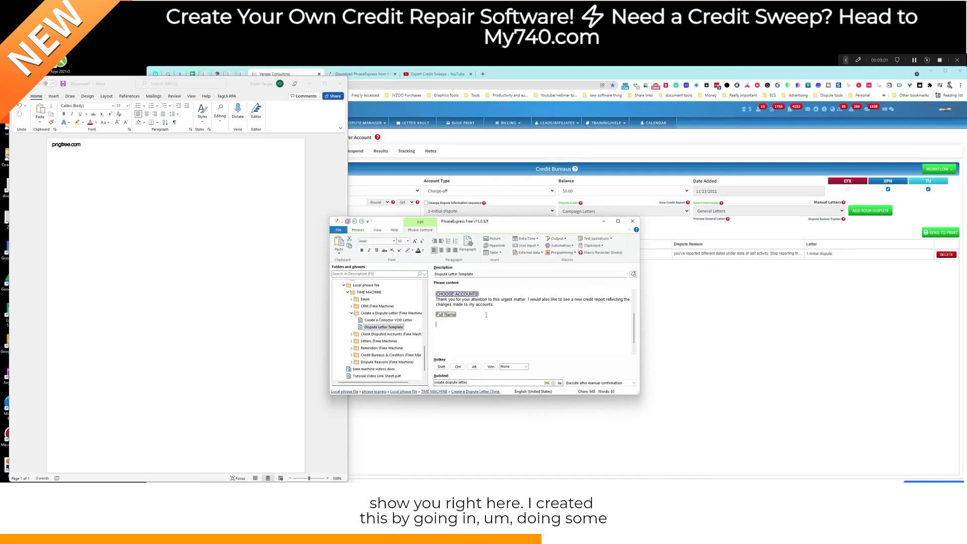
{"action": "left_click", "coordinate": [537, 246]}
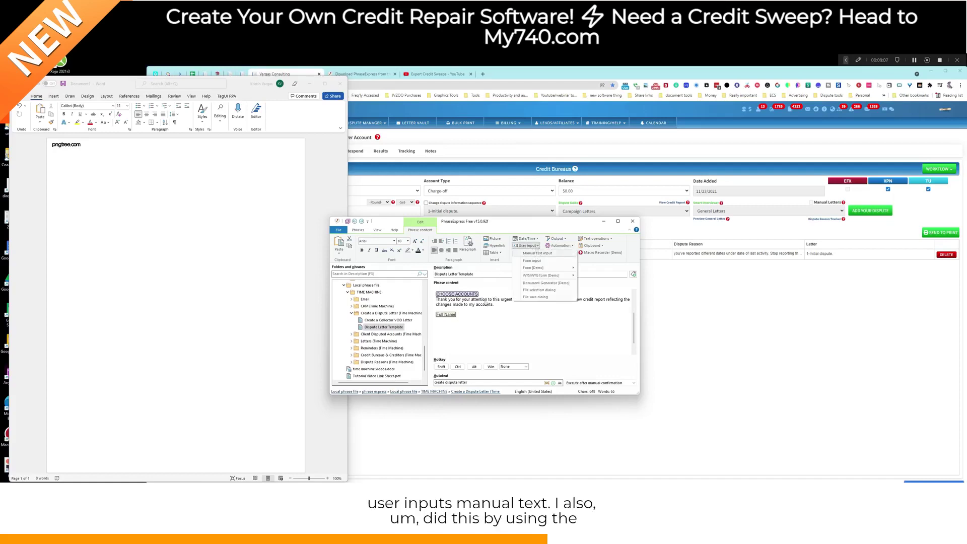
{"action": "left_click", "coordinate": [507, 317]}
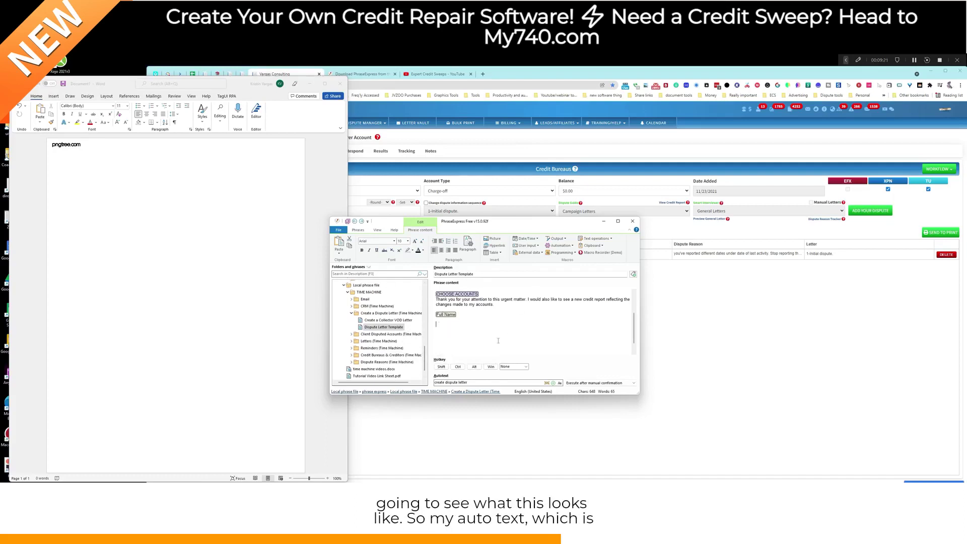
{"action": "left_click_drag", "start_coordinate": [472, 383], "coordinate": [434, 382]}
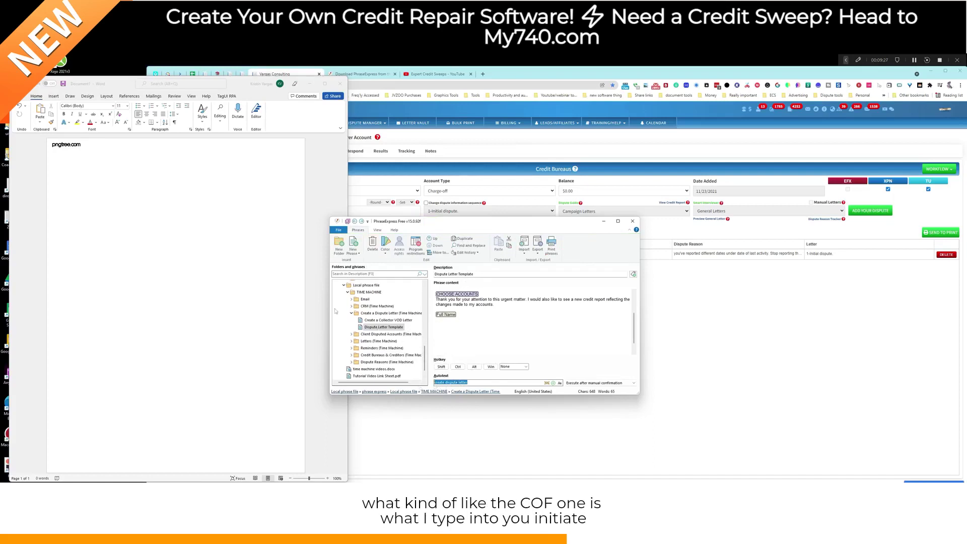
Expand 'create dispute letter' in Word, enter the client's full name and insert Sample Client's details
{"action": "left_click", "coordinate": [143, 215]}
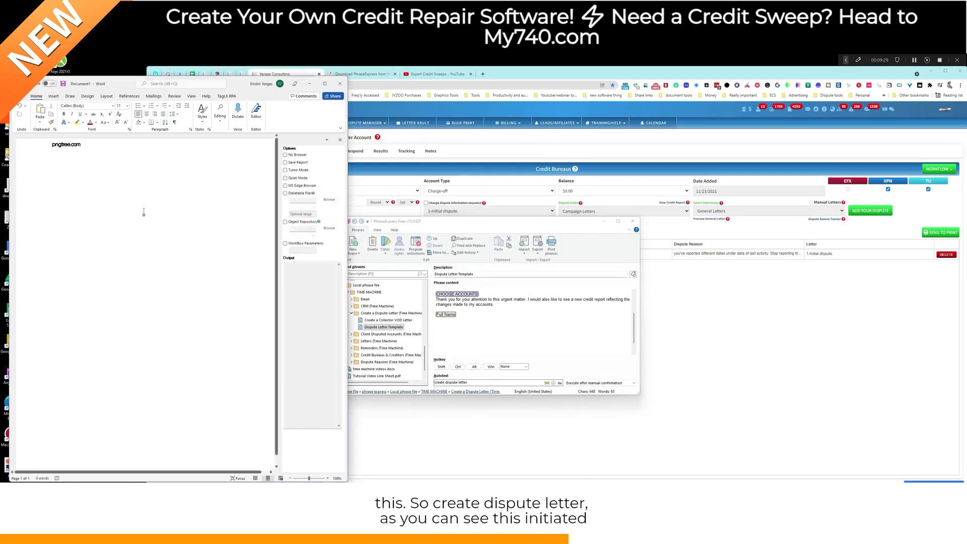
{"action": "type", "text": "create dispute letter"}
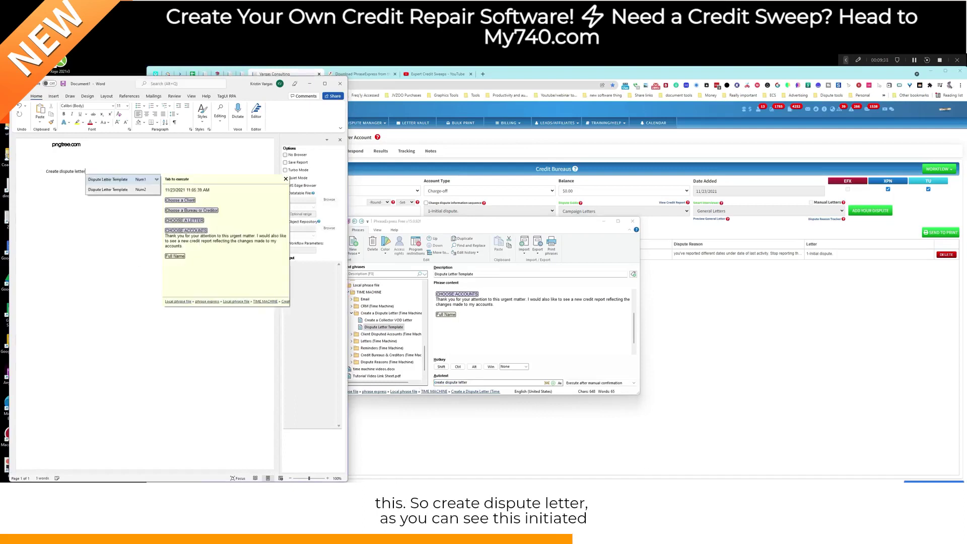
{"action": "key", "text": "Tab"}
{"action": "type", "text": "kristin vargas"}
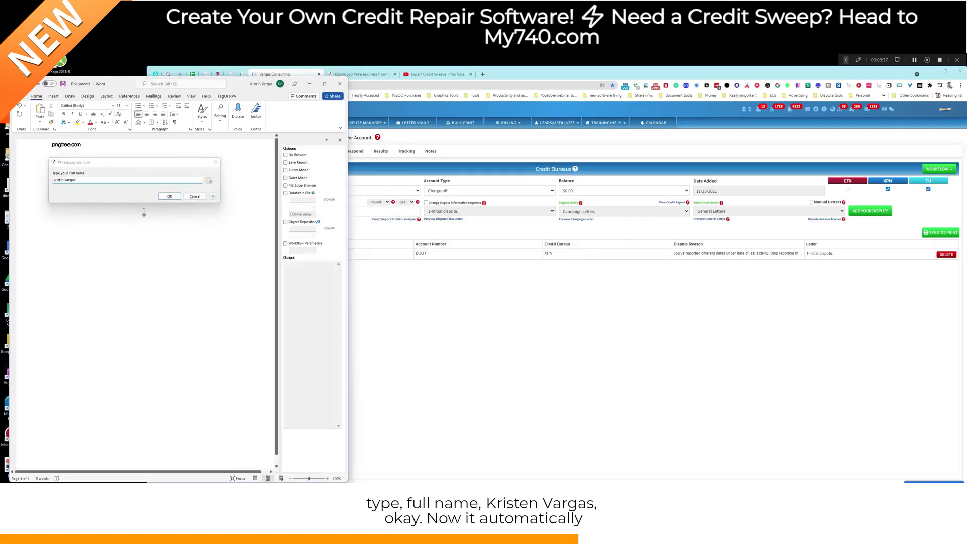
{"action": "key", "text": "Return"}
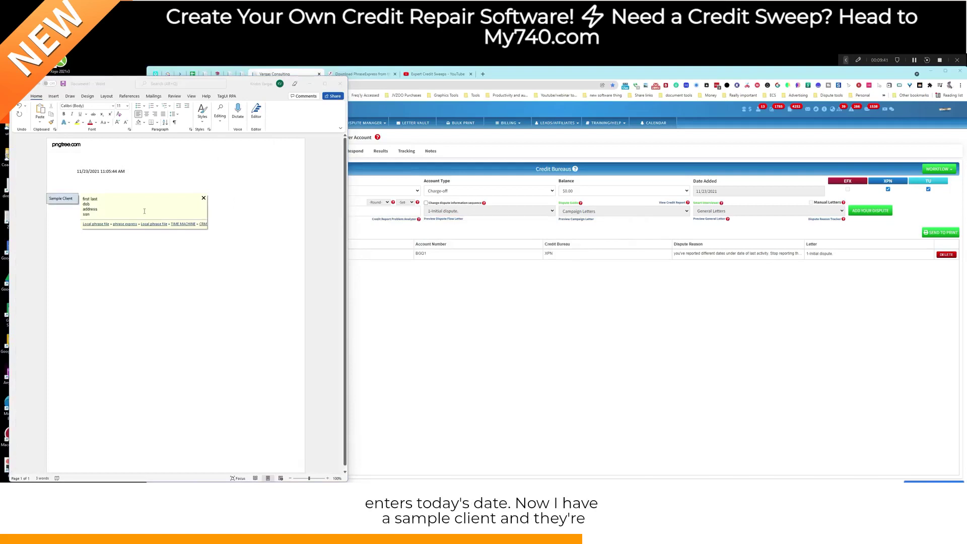
{"action": "left_click", "coordinate": [62, 199]}
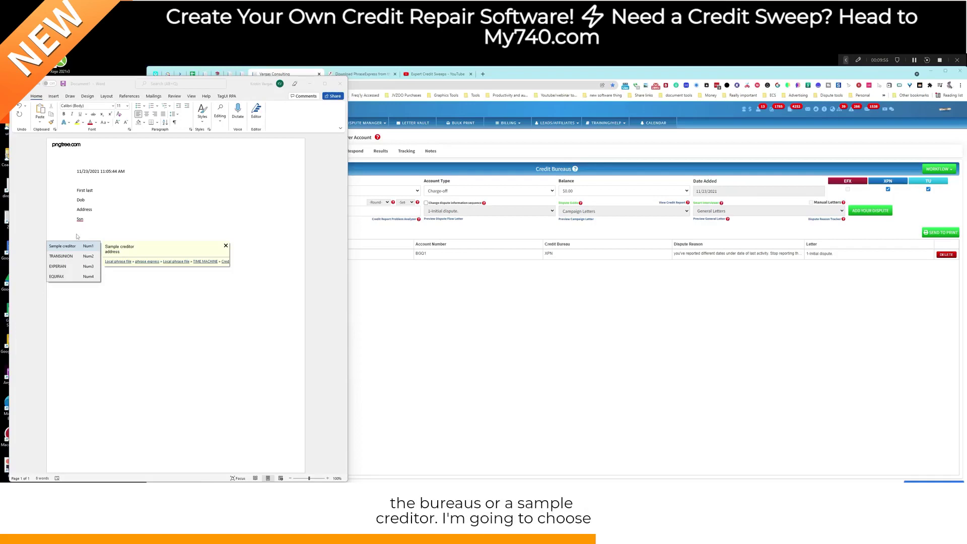
Insert the Experian address, a Simple Dispute Template text, and the client's three accounts with signature
{"action": "left_click", "coordinate": [63, 267]}
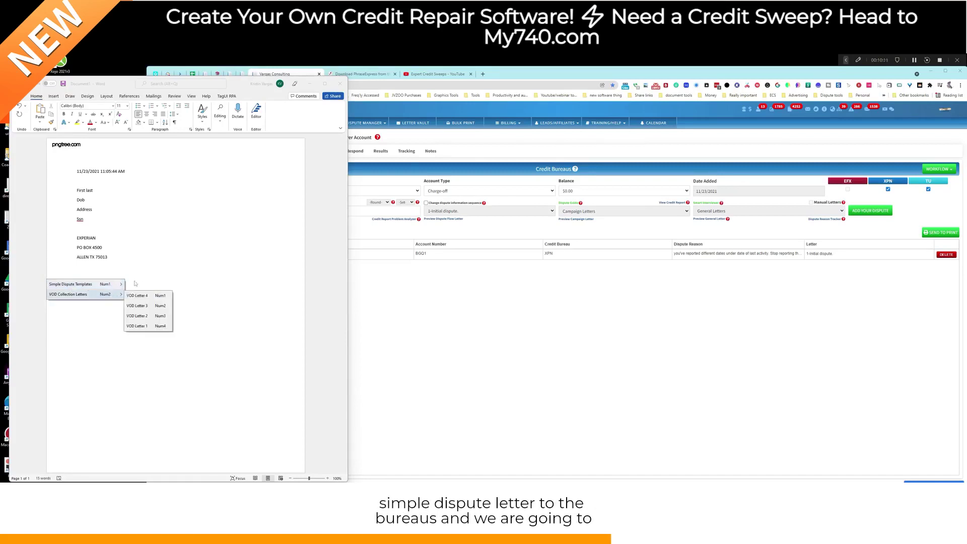
{"action": "mouse_move", "coordinate": [107, 287]}
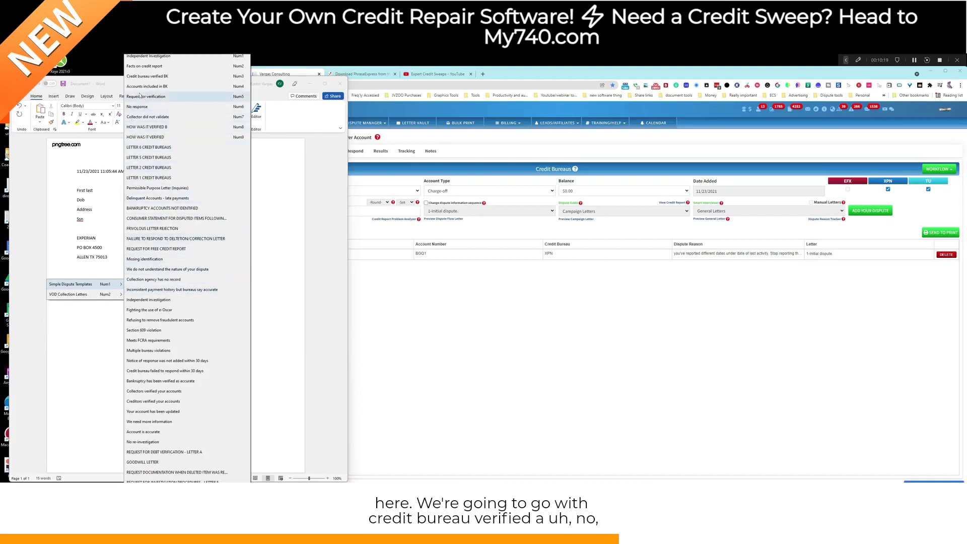
{"action": "mouse_move", "coordinate": [145, 79]}
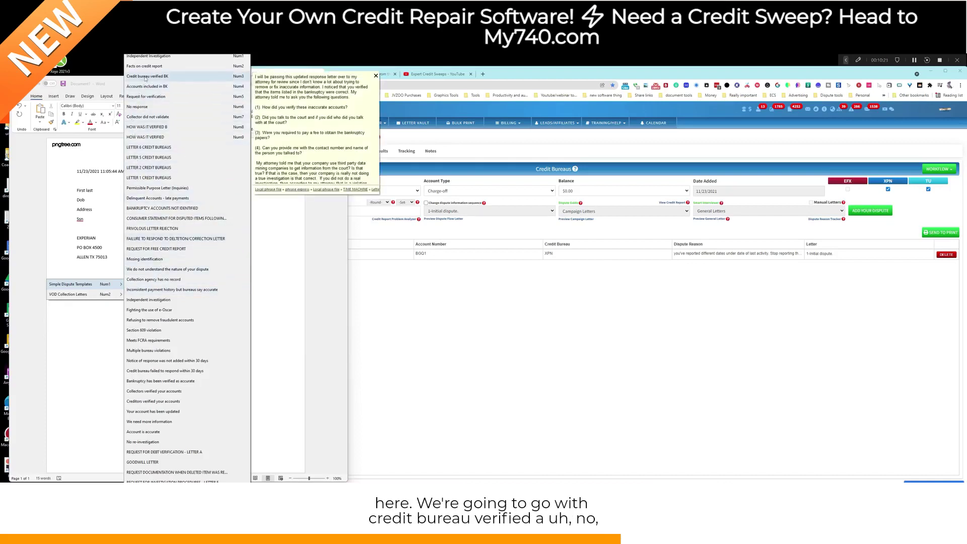
{"action": "left_click", "coordinate": [153, 127]}
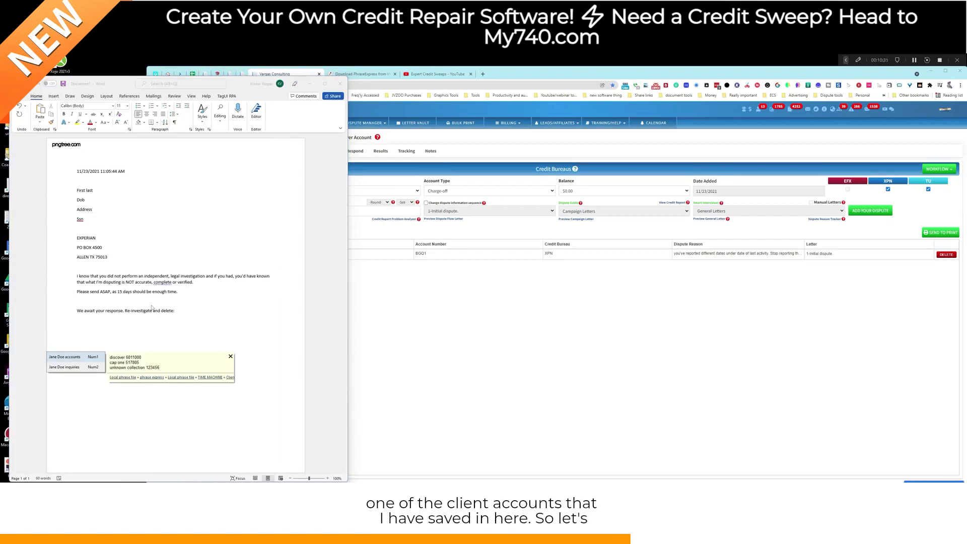
{"action": "left_click", "coordinate": [81, 359]}
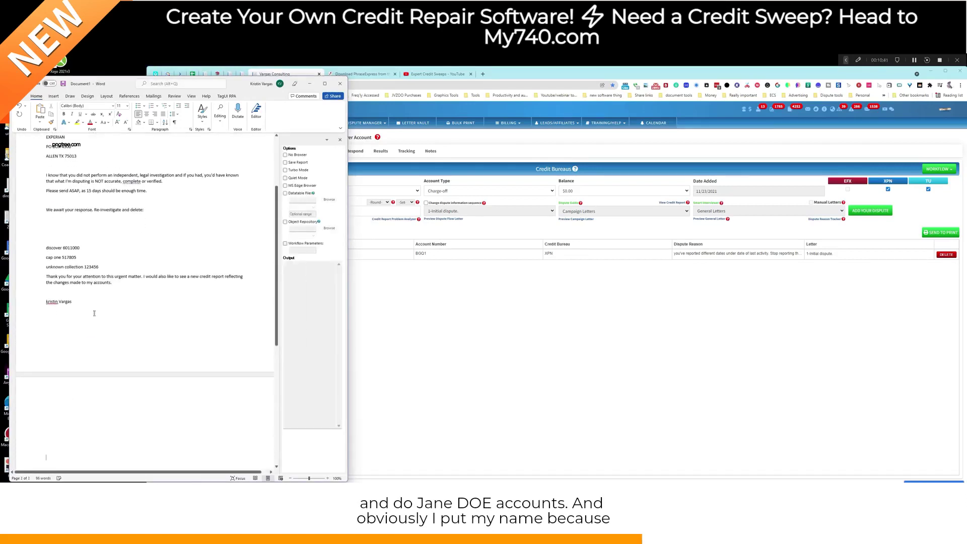
Remove the extra blank lines above the account list
{"action": "left_click", "coordinate": [31, 306]}
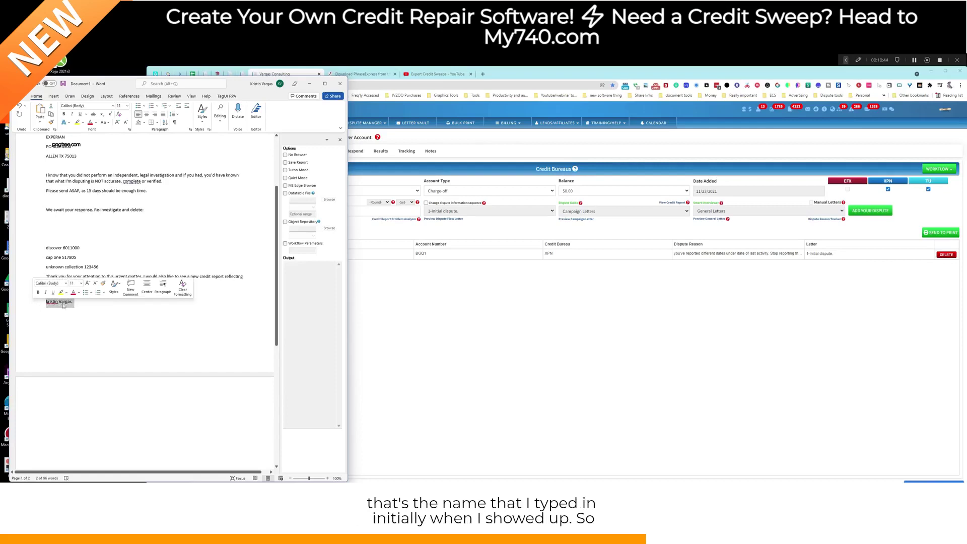
{"action": "left_click", "coordinate": [54, 222]}
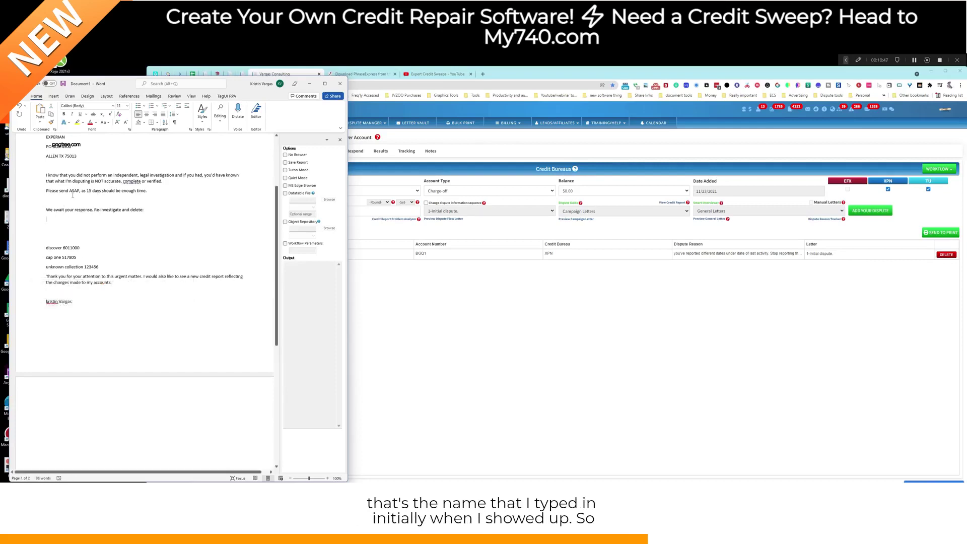
{"action": "key", "text": "Delete"}
{"action": "key", "text": "Delete"}
{"action": "key", "text": "Delete"}
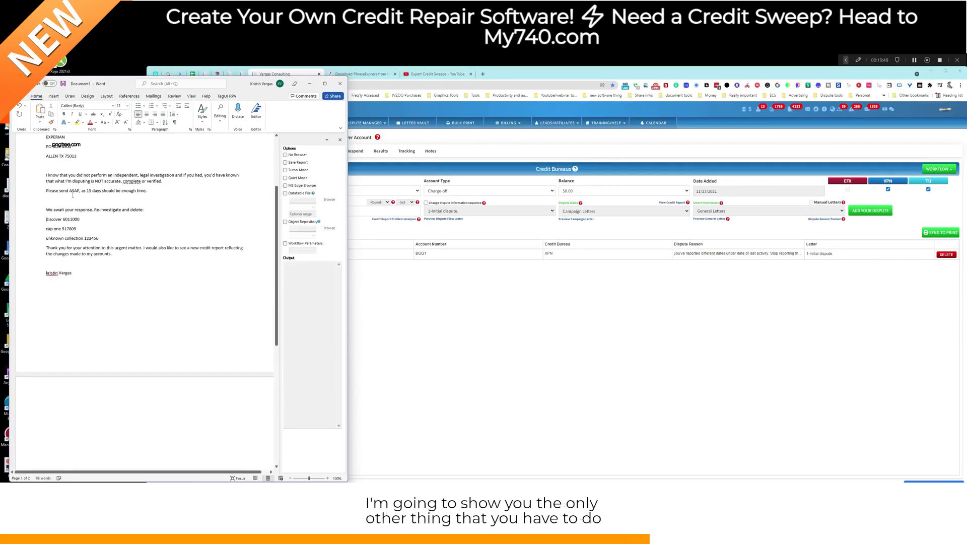
Add dispute reasons to the three accounts using shortcuts chof1, chof1a and late1a
{"action": "left_click", "coordinate": [99, 220]}
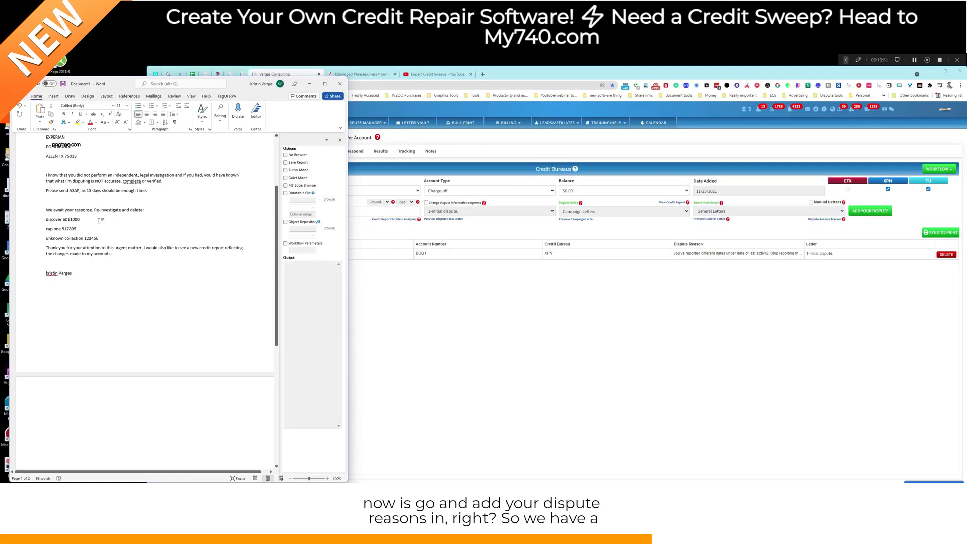
{"action": "type", "text": "~ chof1"}
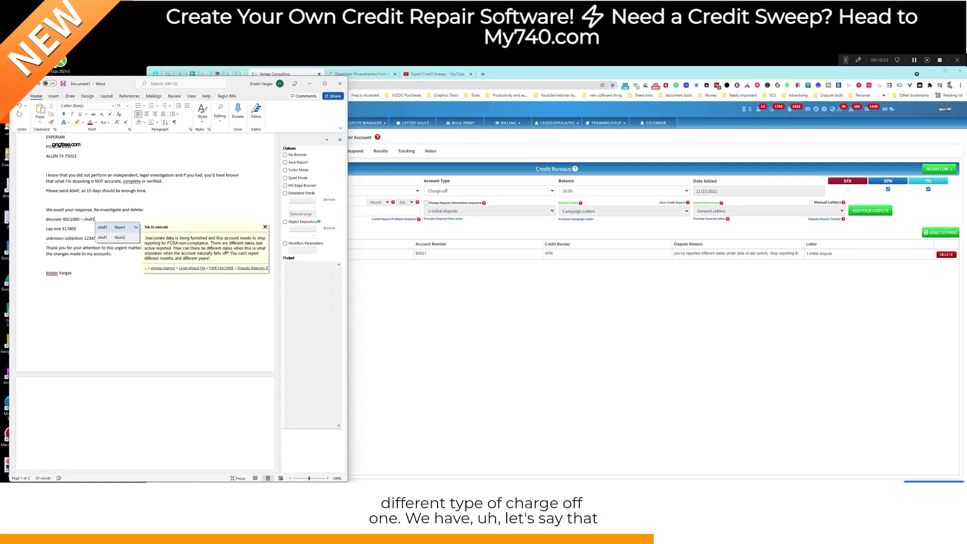
{"action": "key", "text": "Tab"}
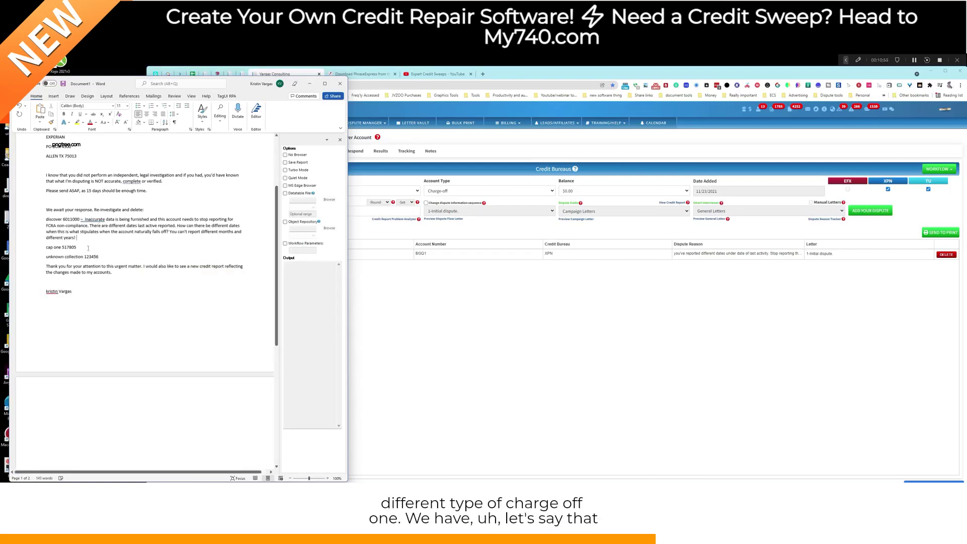
{"action": "type", "text": "~ chof1a"}
{"action": "left_click", "coordinate": [95, 263]}
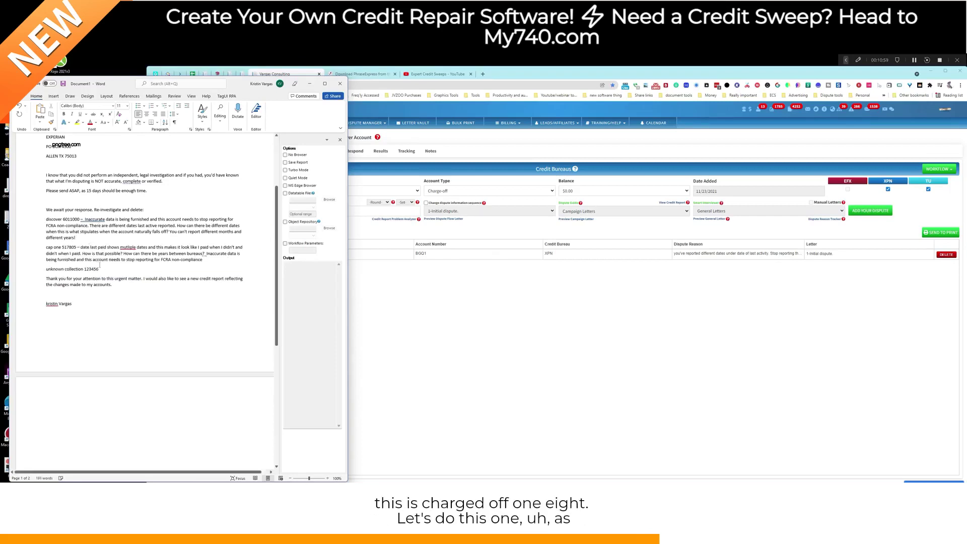
{"action": "left_click", "coordinate": [107, 270]}
{"action": "type", "text": "~ "}
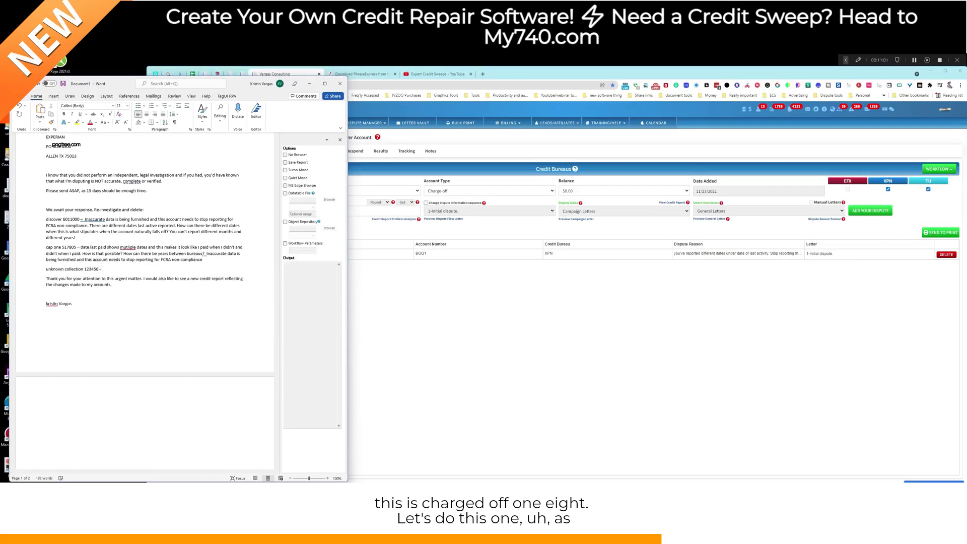
{"action": "type", "text": "late1a"}
{"action": "key", "text": "Return"}
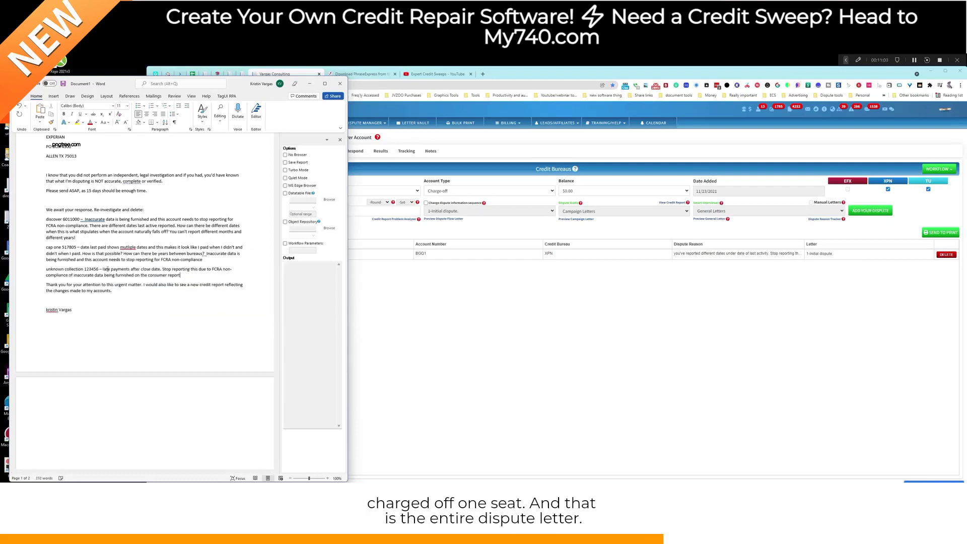
{"action": "scroll", "coordinate": [82, 343], "scroll_direction": "up", "scroll_amount": 3}
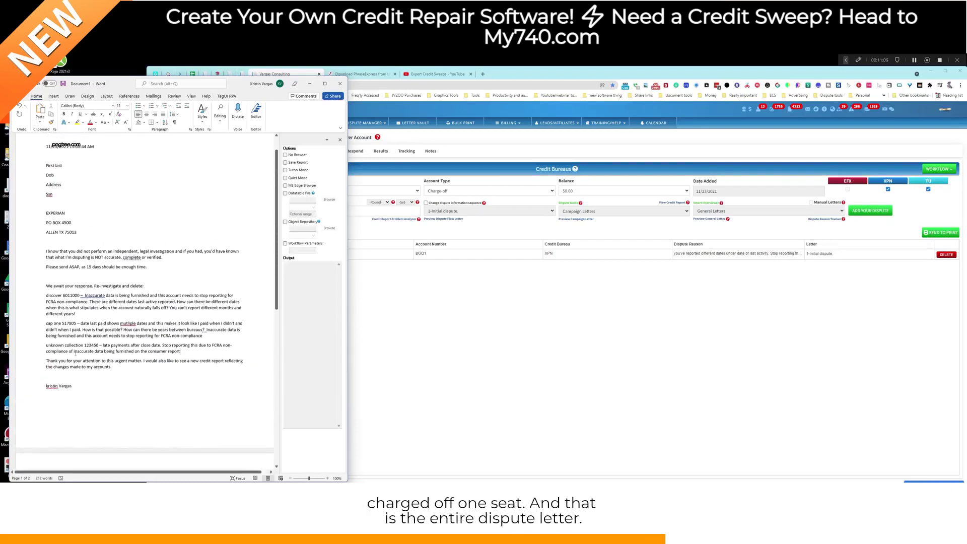
Replace the signature and the First last line with the client's name
{"action": "left_click", "coordinate": [35, 388]}
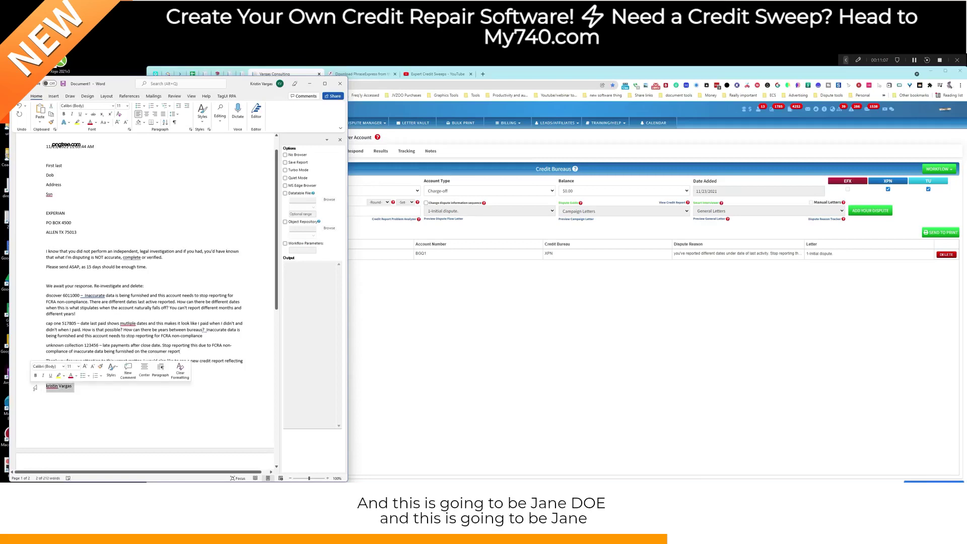
{"action": "type", "text": "Jane doe"}
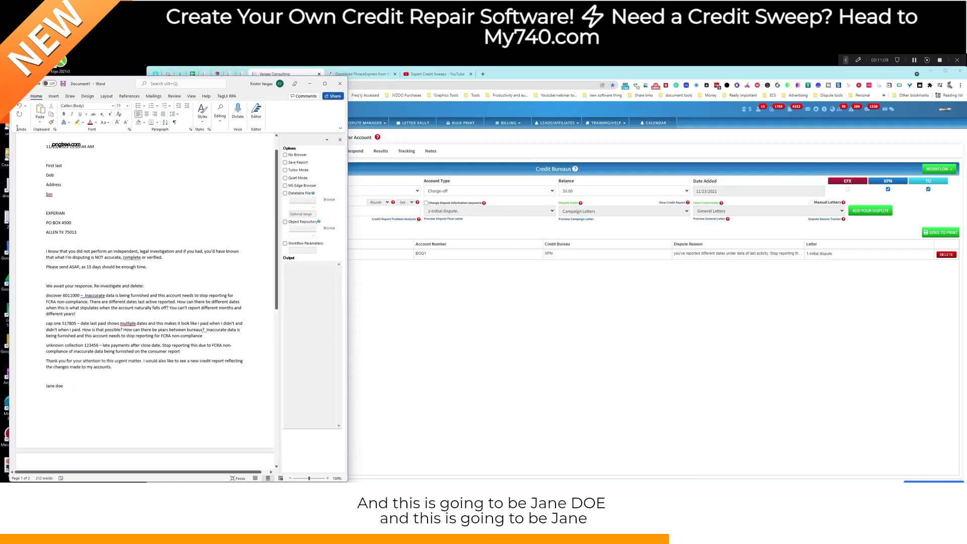
{"action": "left_click", "coordinate": [21, 166]}
{"action": "type", "text": "Jane "}
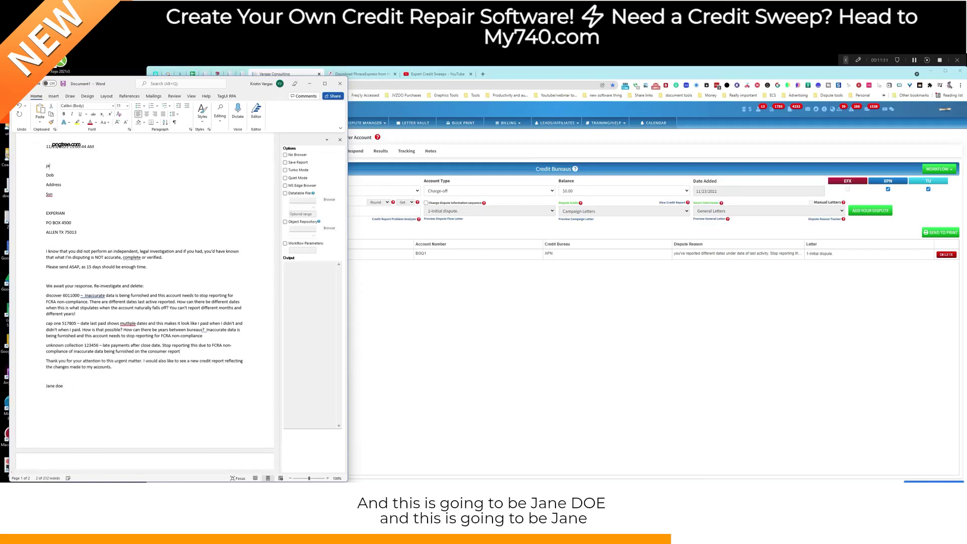
{"action": "type", "text": "joe"}
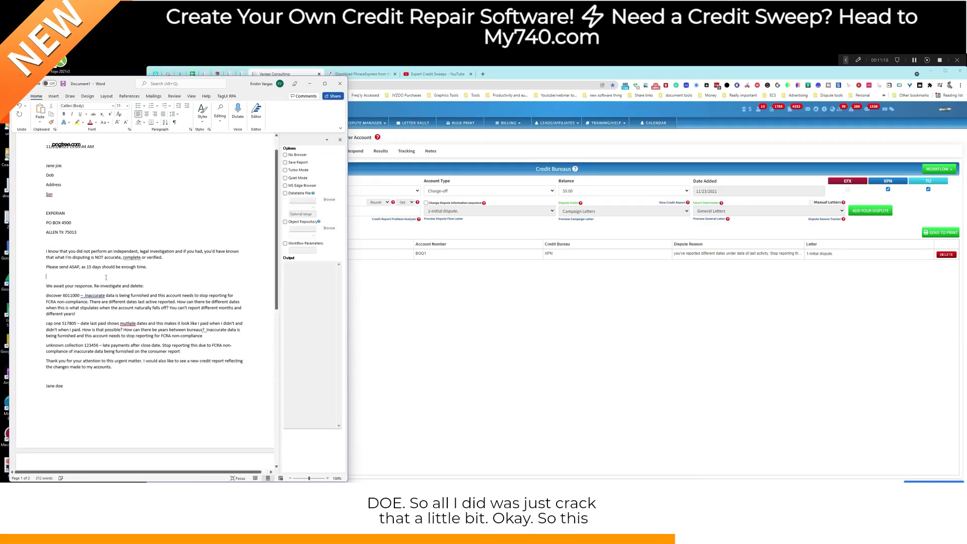
Delete the blank line before 'We await' and correct 'mutliple' to 'multiple'
{"action": "key", "text": "Delete"}
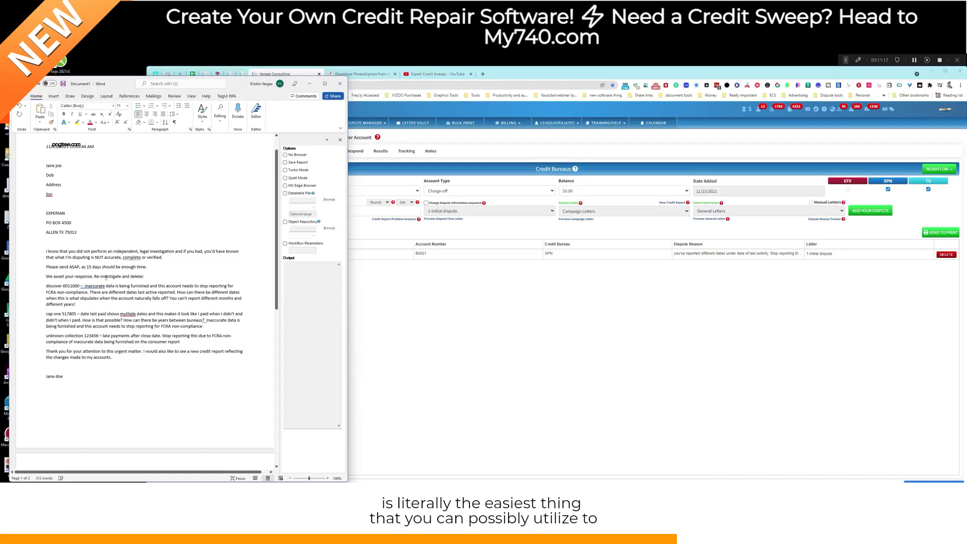
{"action": "right_click", "coordinate": [127, 313]}
{"action": "left_click", "coordinate": [149, 325]}
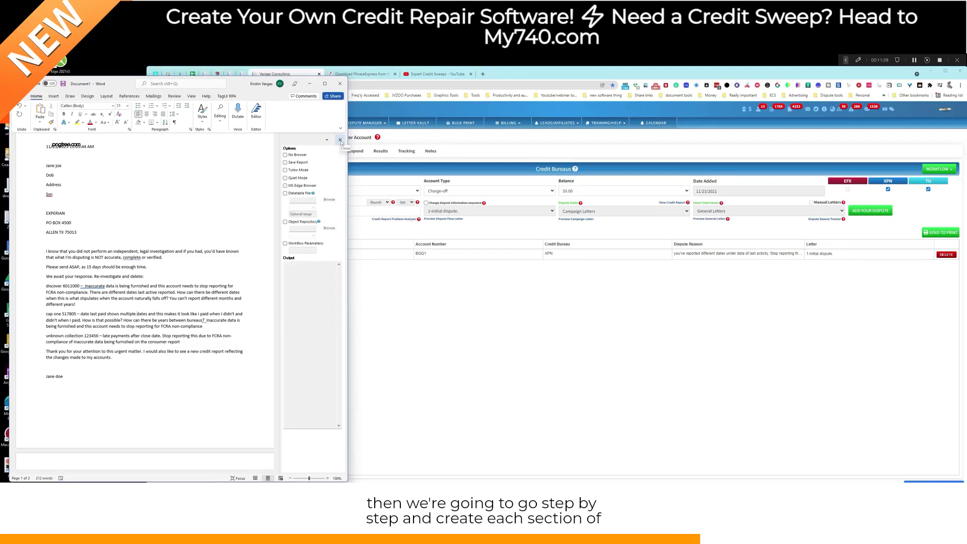
Close Word's add-in pane and open a new Chrome tab beside Client Dispute Manager
{"action": "left_click", "coordinate": [341, 141]}
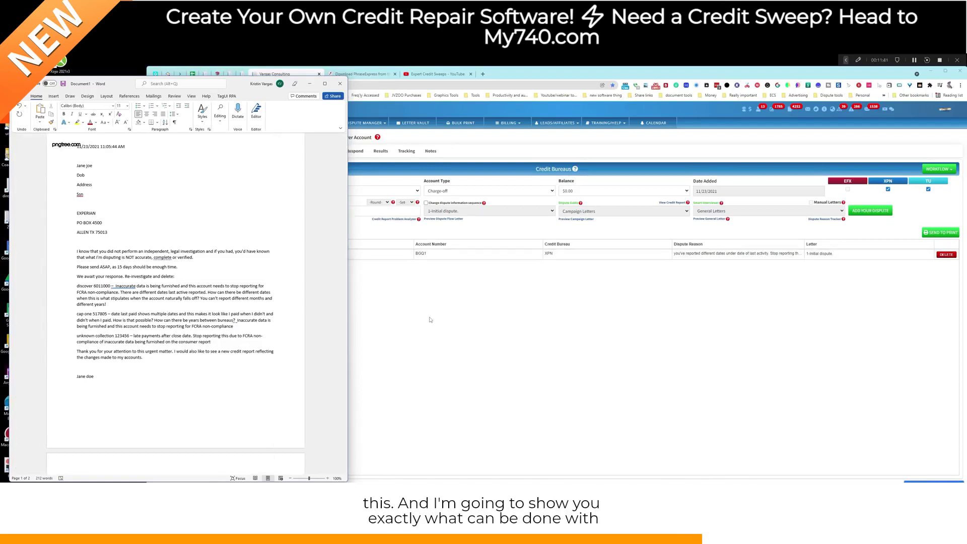
{"action": "left_click", "coordinate": [352, 161]}
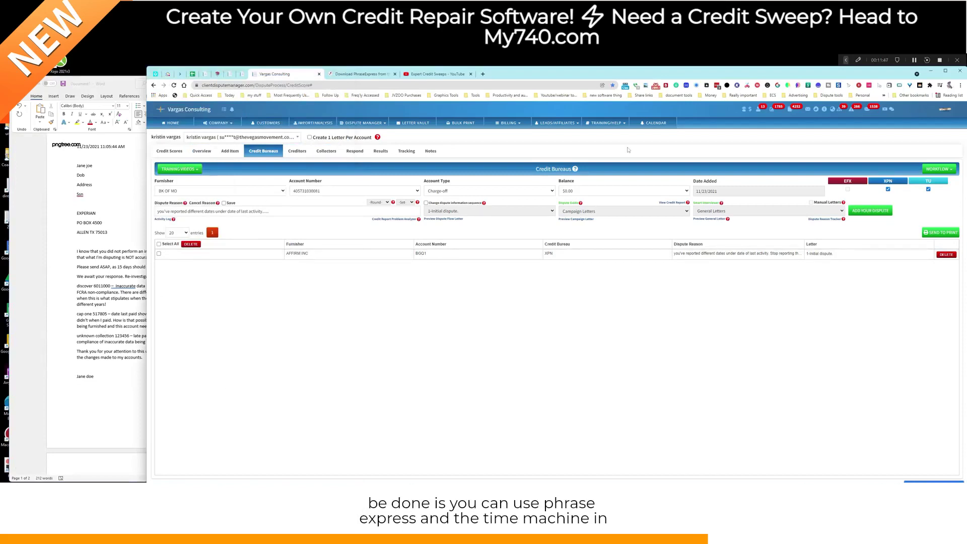
{"action": "left_click", "coordinate": [483, 74]}
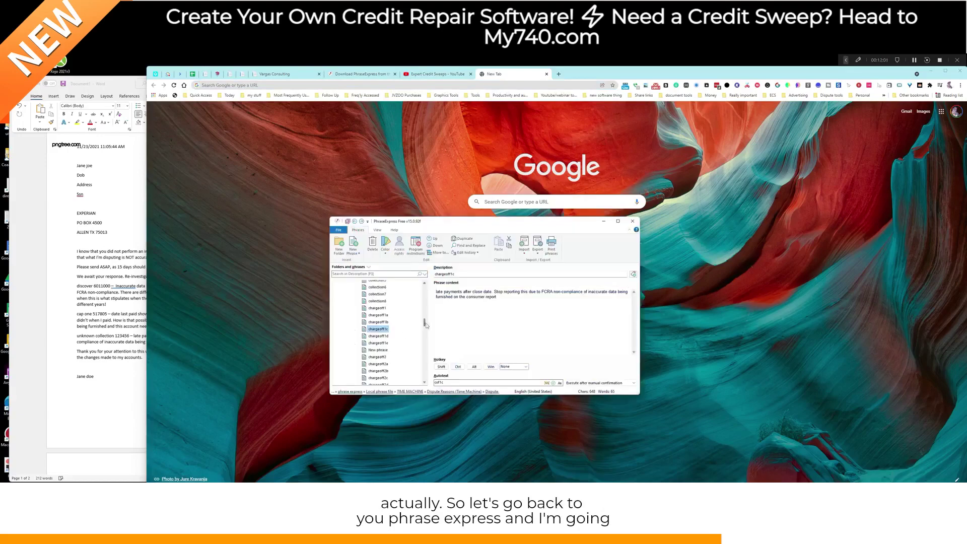
Expand and select the Test Process folder in PhraseExpress, then start its Information notes
{"action": "left_click_drag", "start_coordinate": [424, 325], "coordinate": [426, 294]}
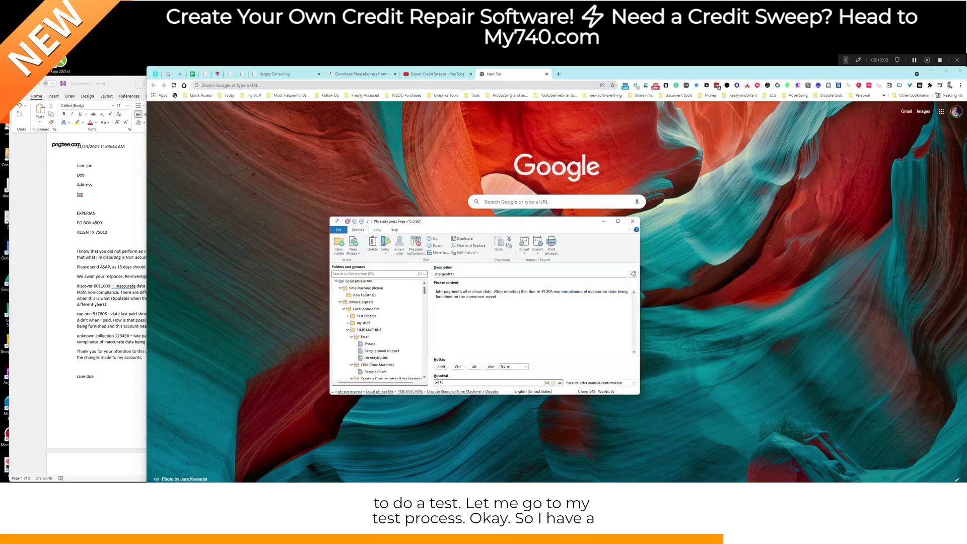
{"action": "left_click", "coordinate": [347, 316]}
{"action": "left_click", "coordinate": [361, 317]}
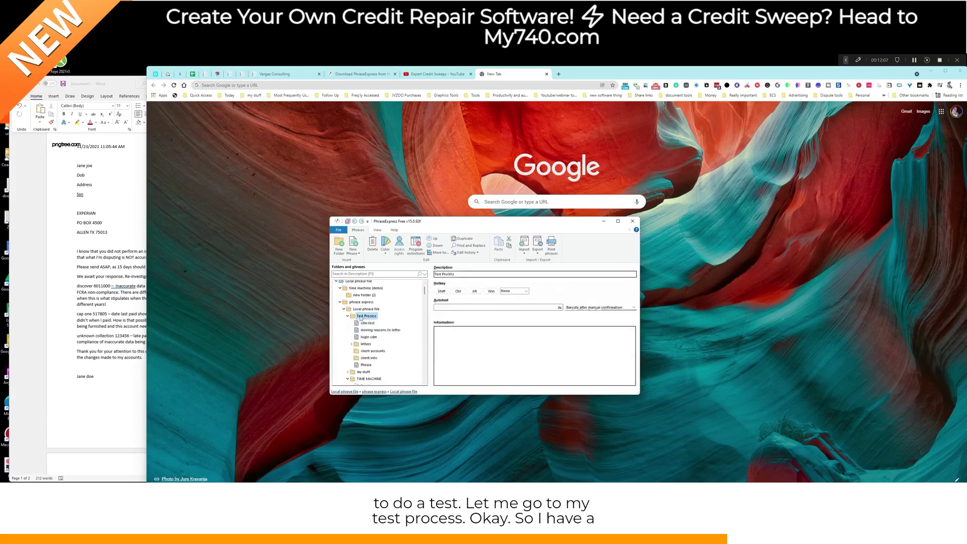
{"action": "left_click", "coordinate": [447, 330]}
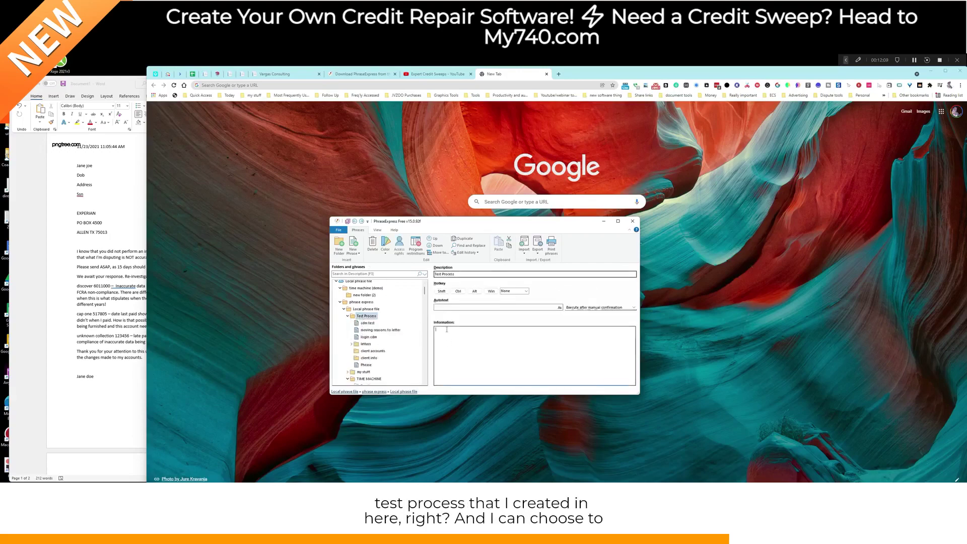